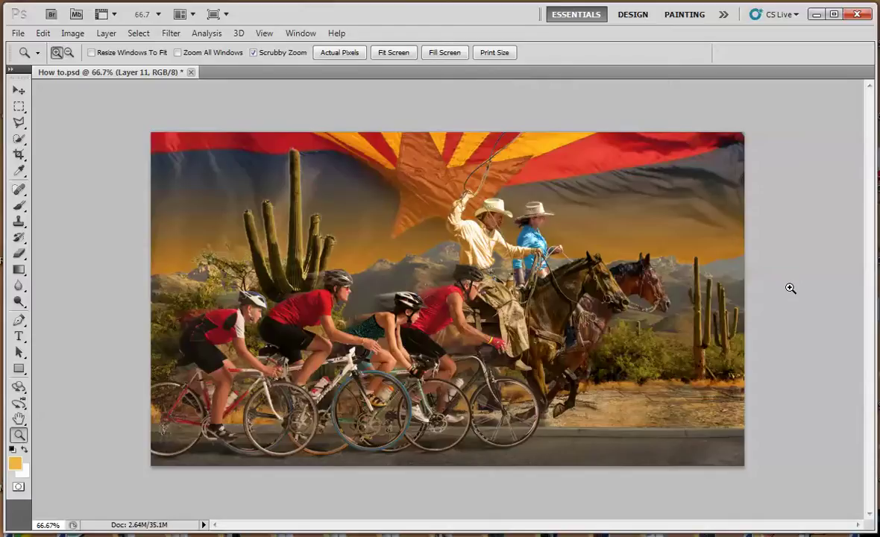
Step: Zoom and pan around the finished composite to inspect the cyclists, cowboys, flag and road
click(447, 319)
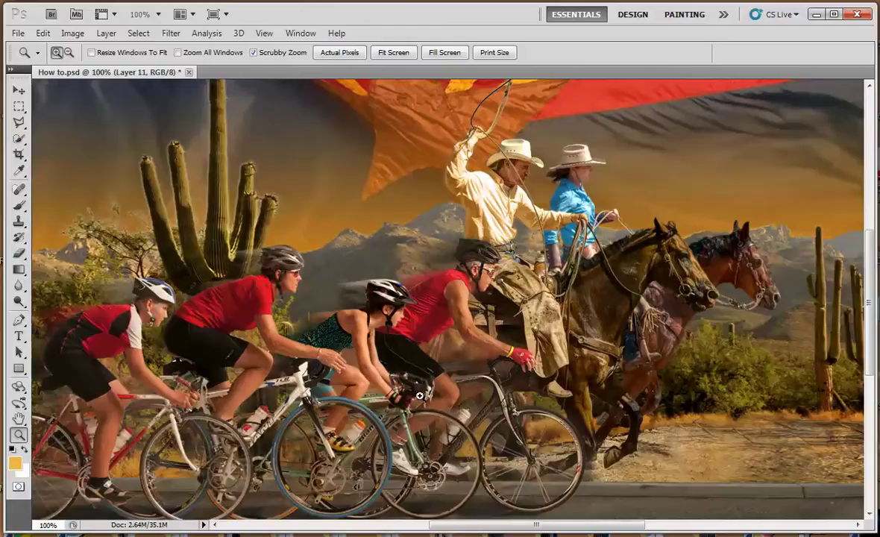
drag(399, 416, 440, 403)
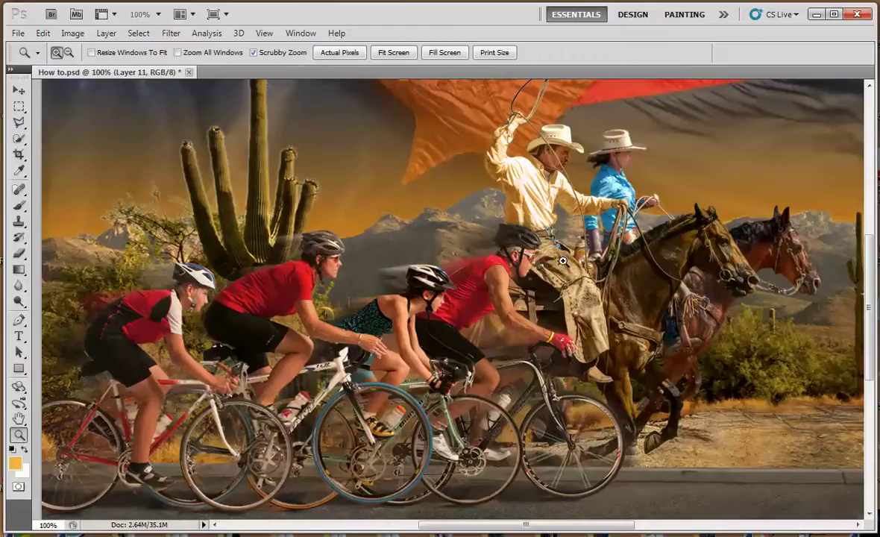
drag(494, 199, 515, 328)
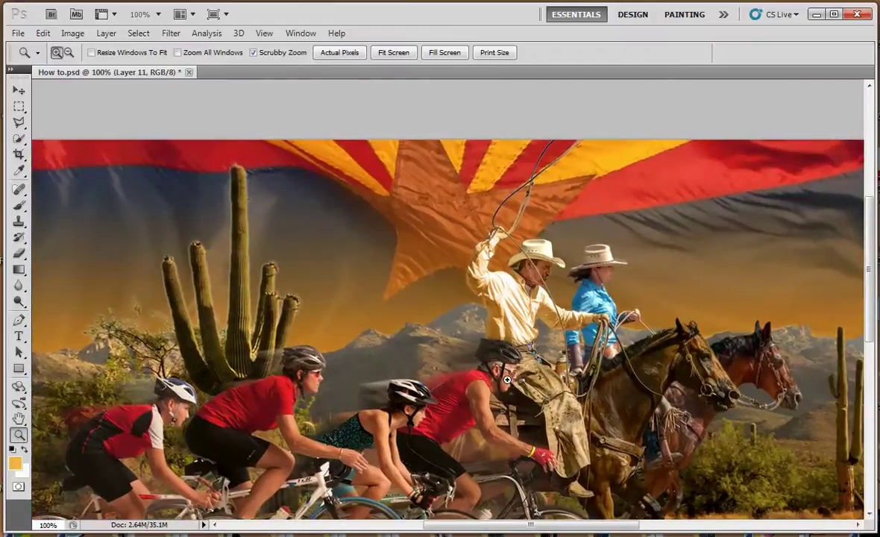
drag(506, 383, 522, 277)
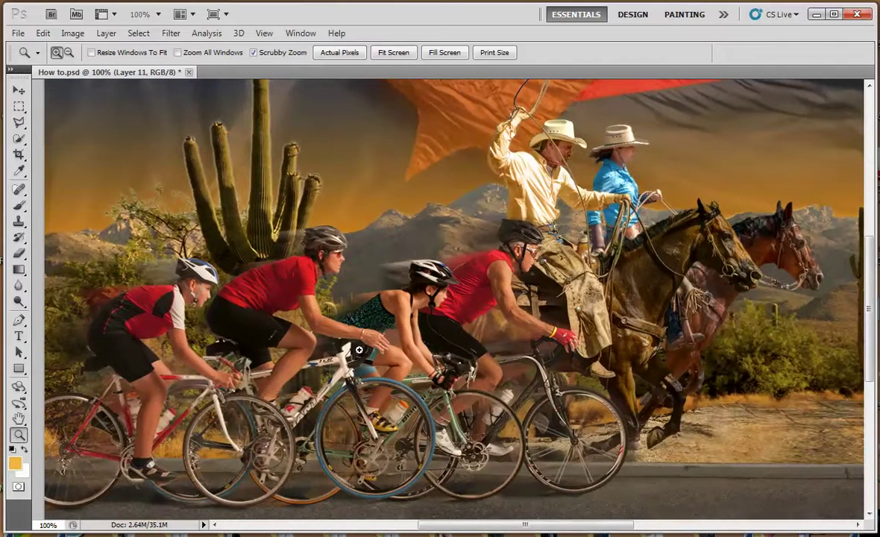
click(205, 396)
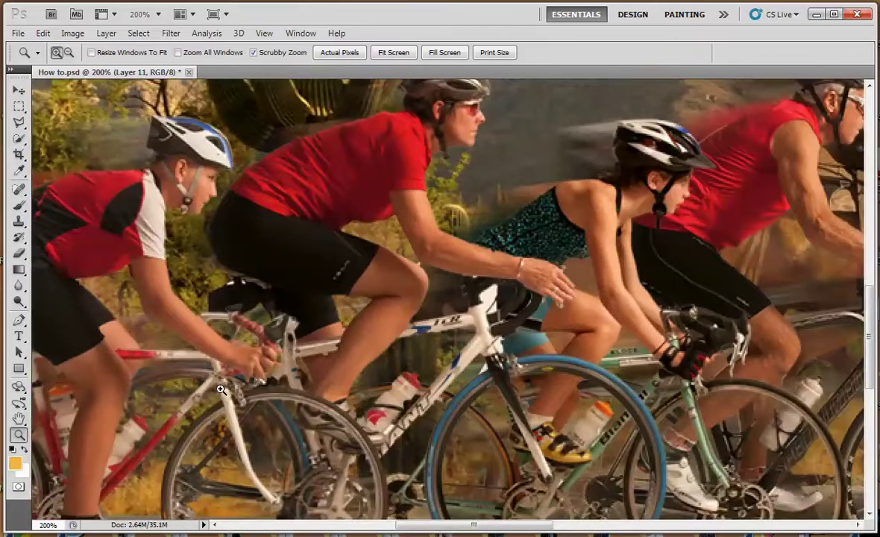
drag(407, 342, 310, 382)
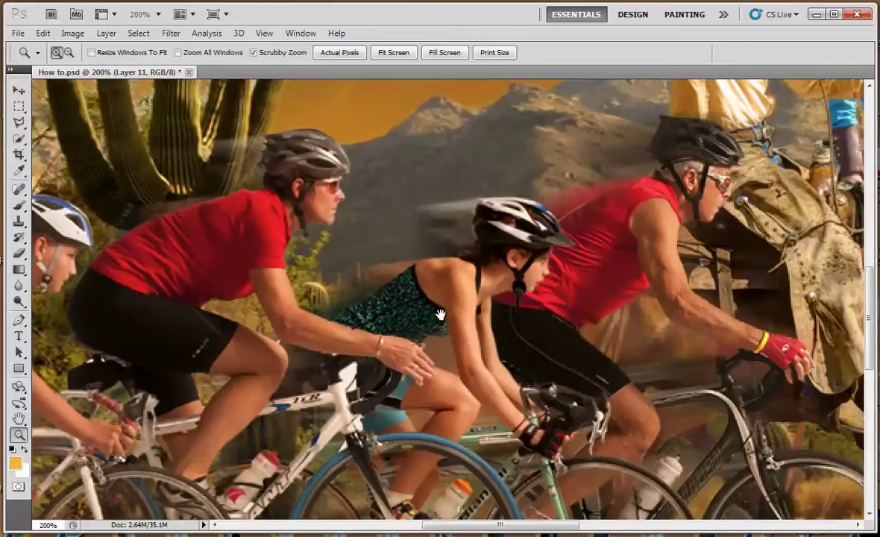
drag(582, 304, 320, 428)
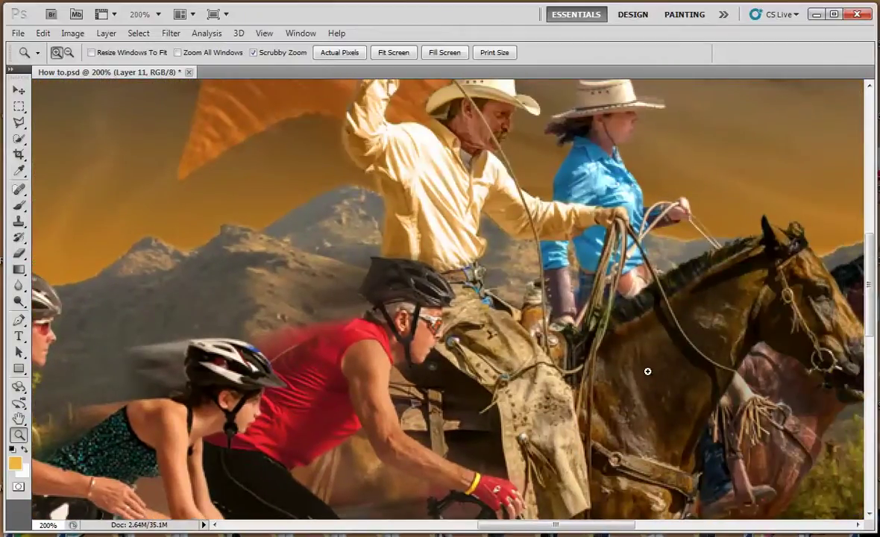
drag(647, 370, 599, 418)
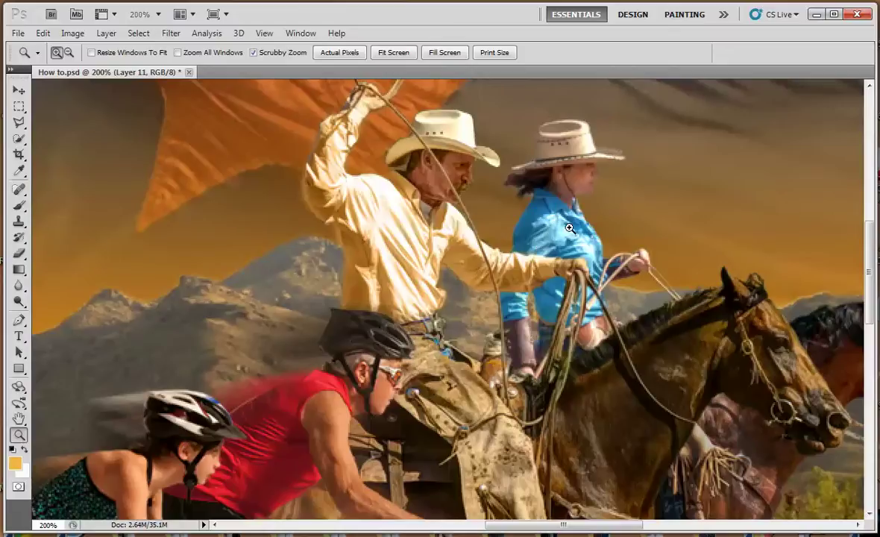
drag(656, 409, 586, 368)
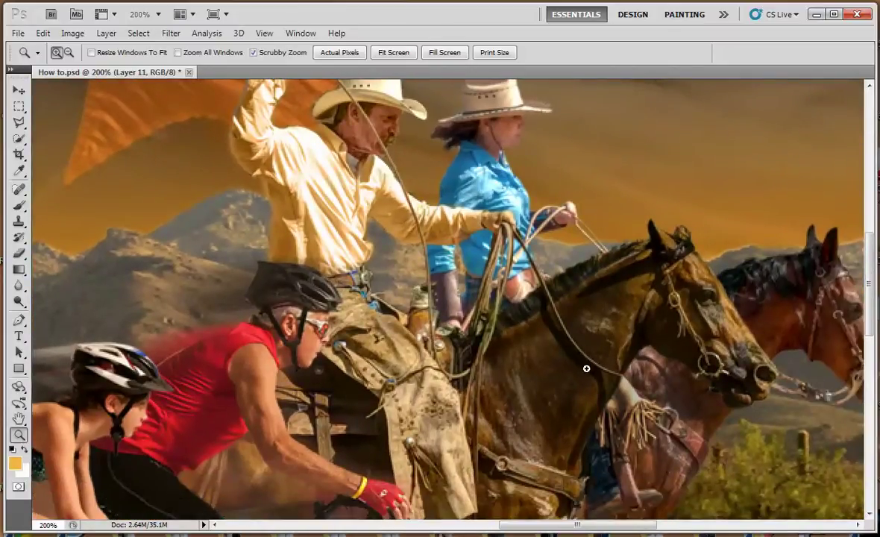
alt+click(562, 372)
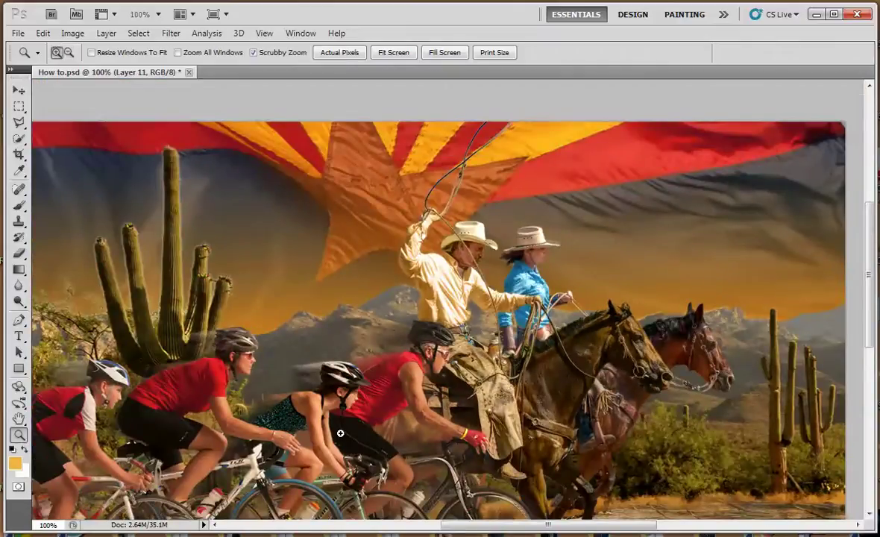
drag(258, 423, 380, 364)
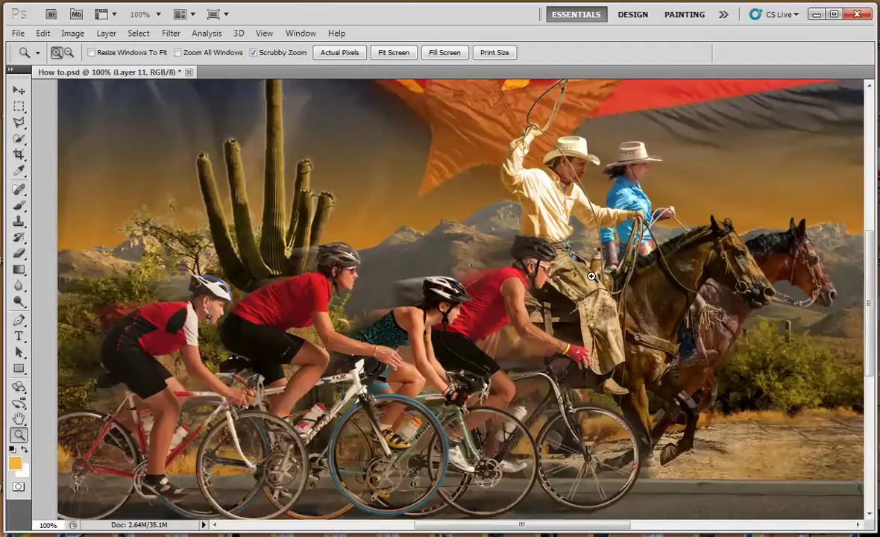
drag(591, 277, 573, 259)
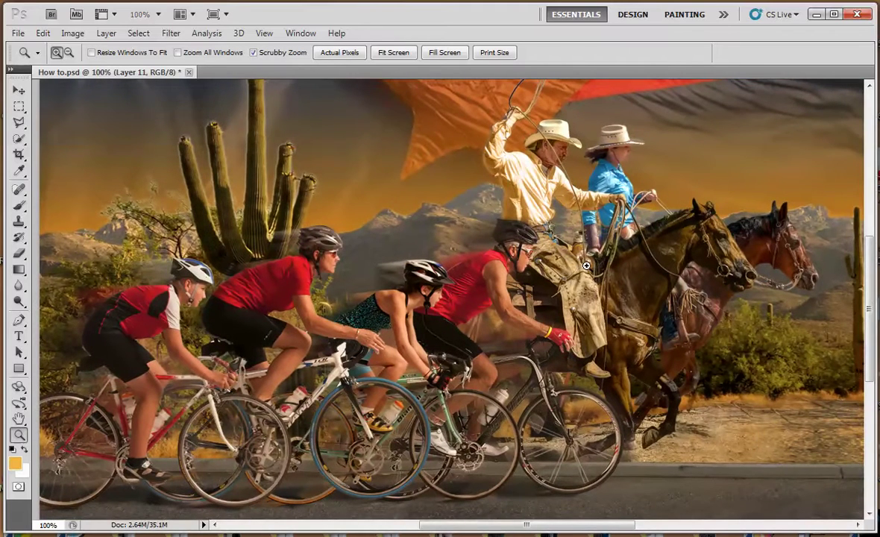
drag(547, 290, 566, 296)
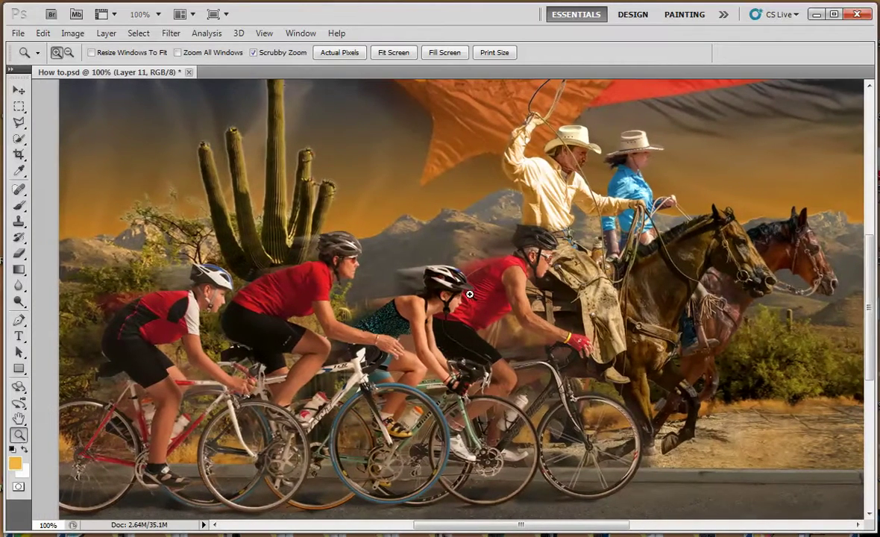
click(431, 293)
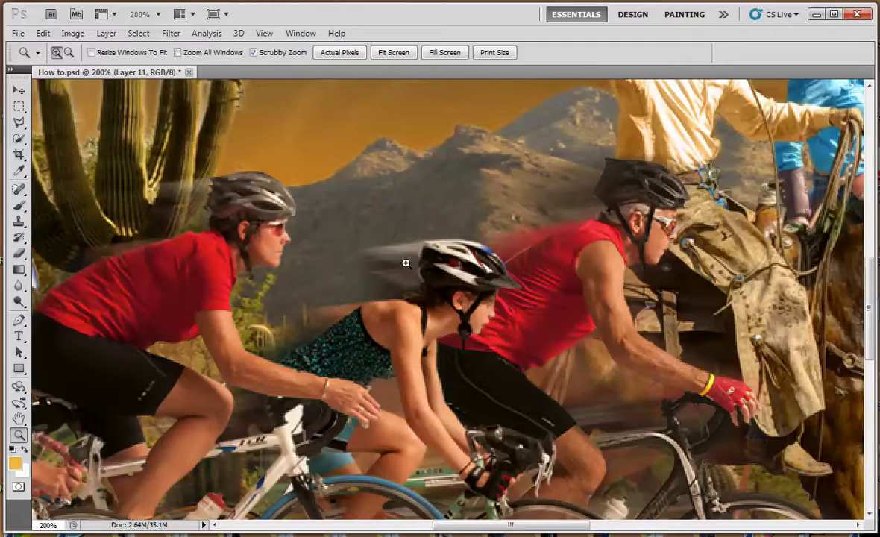
drag(425, 265, 493, 172)
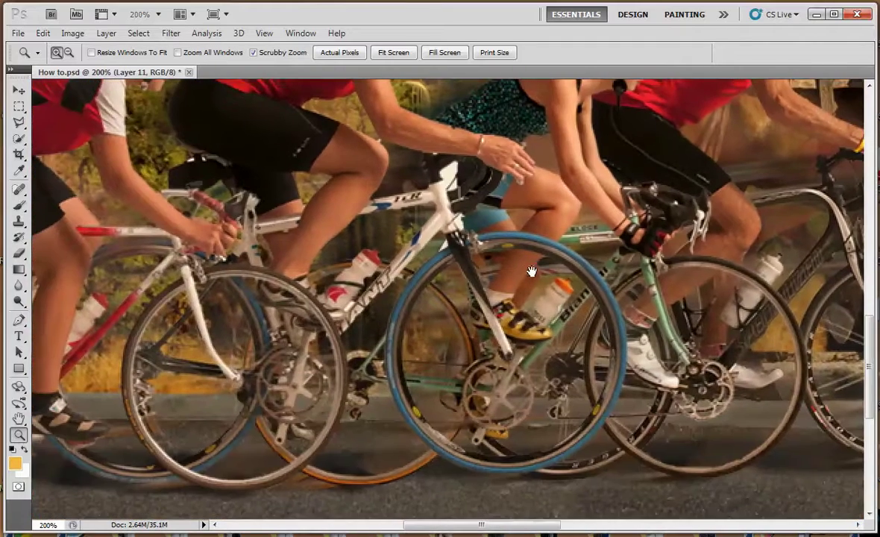
drag(403, 317, 507, 369)
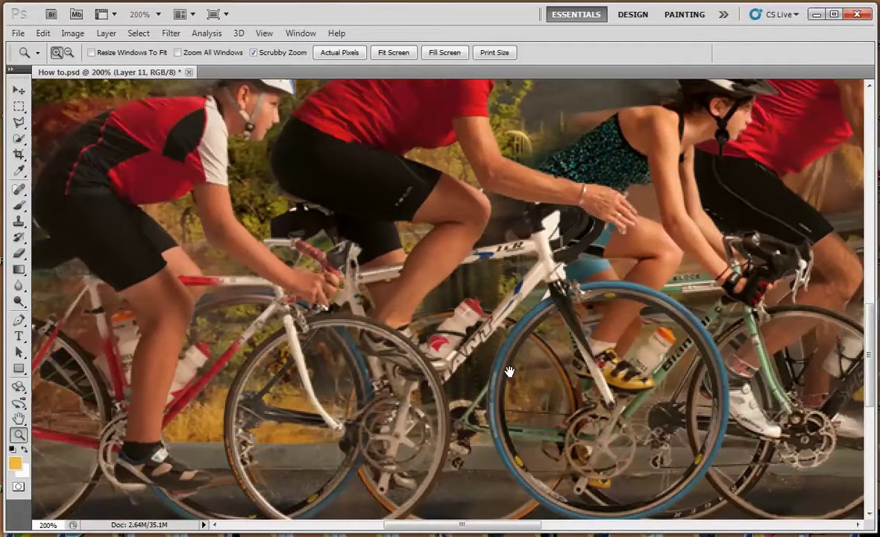
alt+click(494, 366)
alt+click(521, 349)
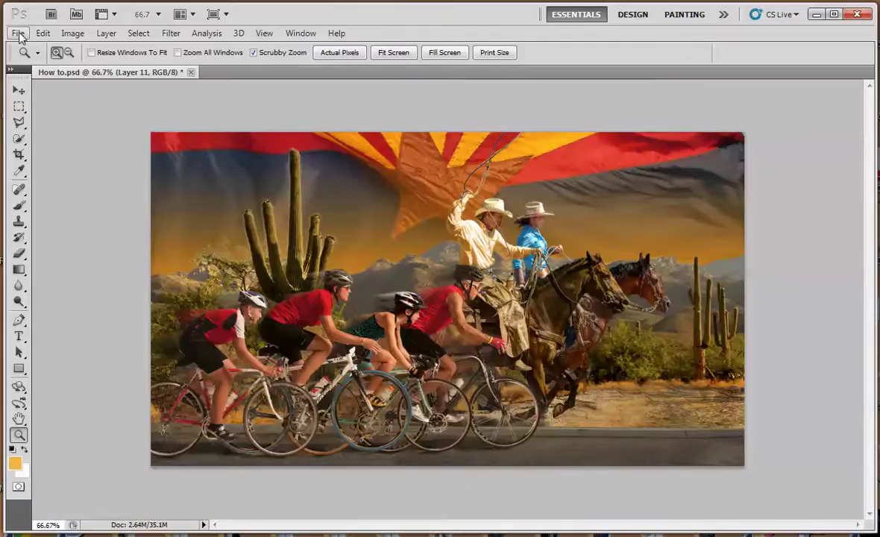
Step: Create a blank white document of 5.333 × 3 inches at 240 pixels/inch
click(18, 33)
click(30, 49)
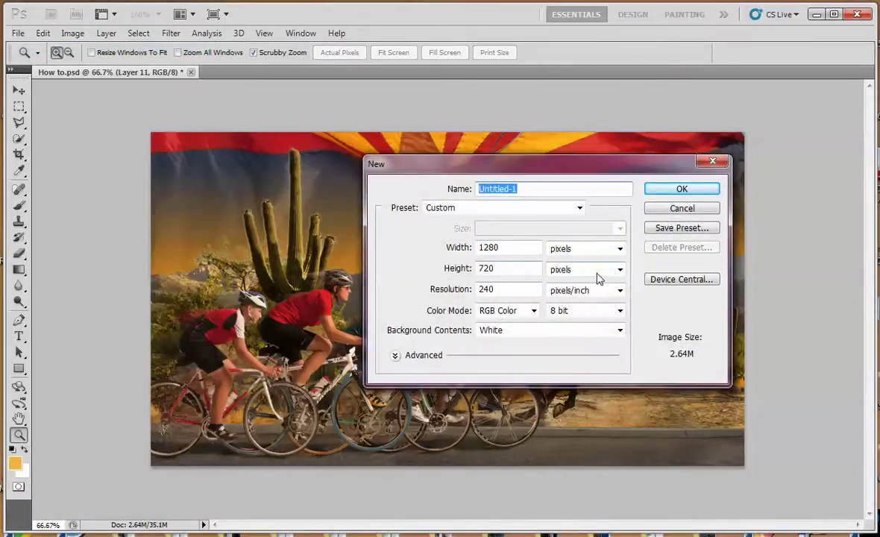
click(592, 269)
click(596, 293)
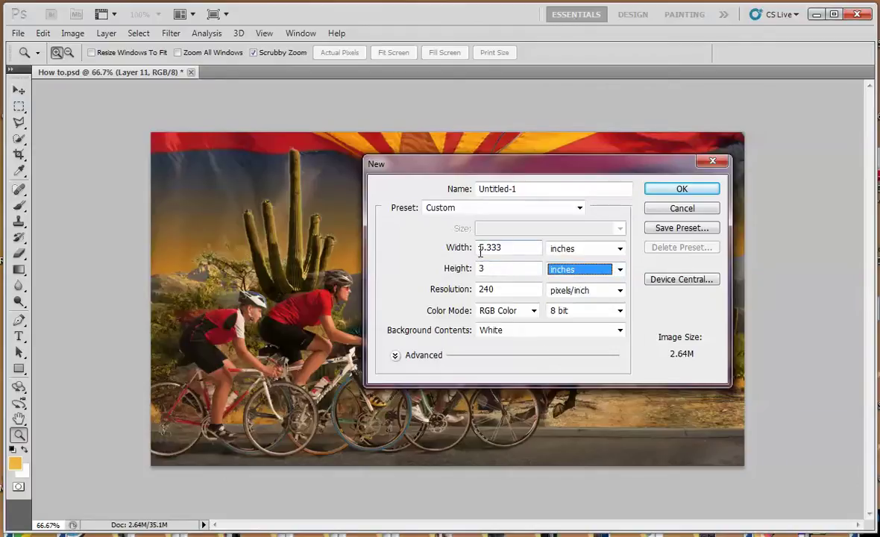
click(677, 190)
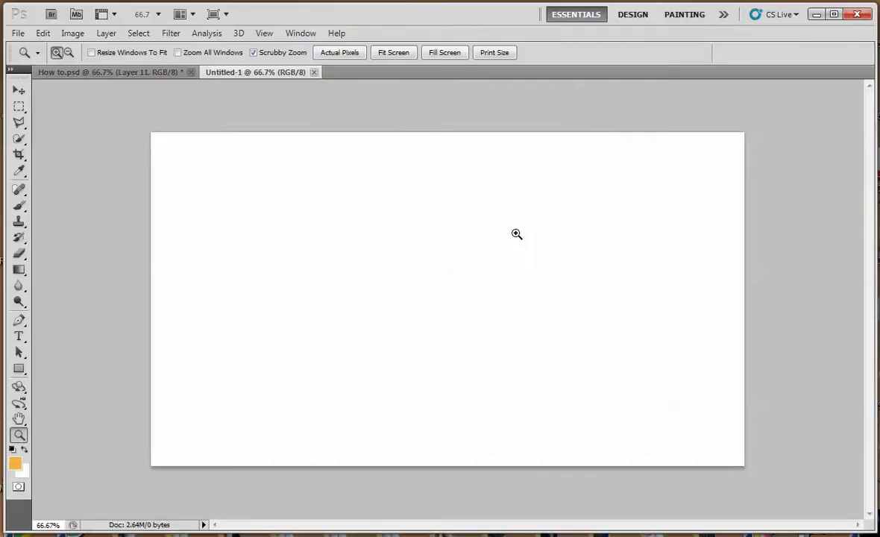
Step: Open Sabino Canyon from the Video > New folder
click(16, 33)
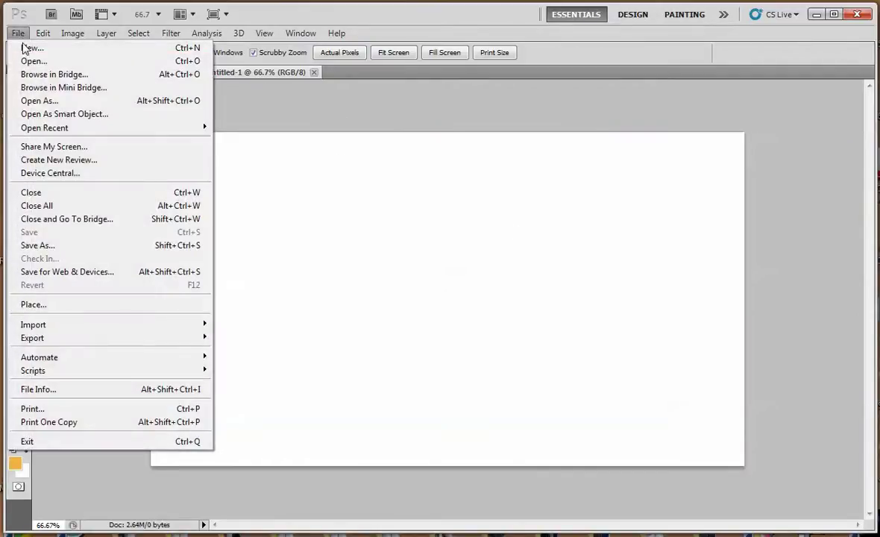
click(29, 59)
double_click(118, 72)
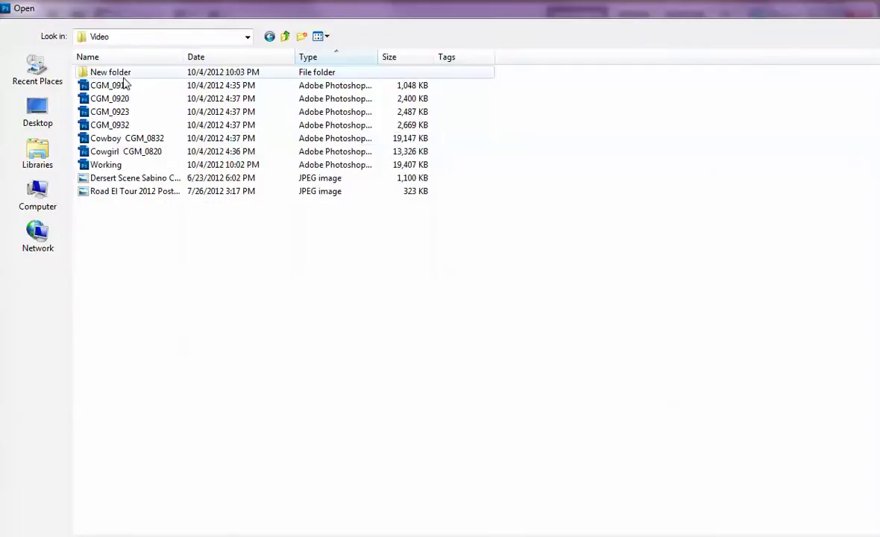
double_click(117, 74)
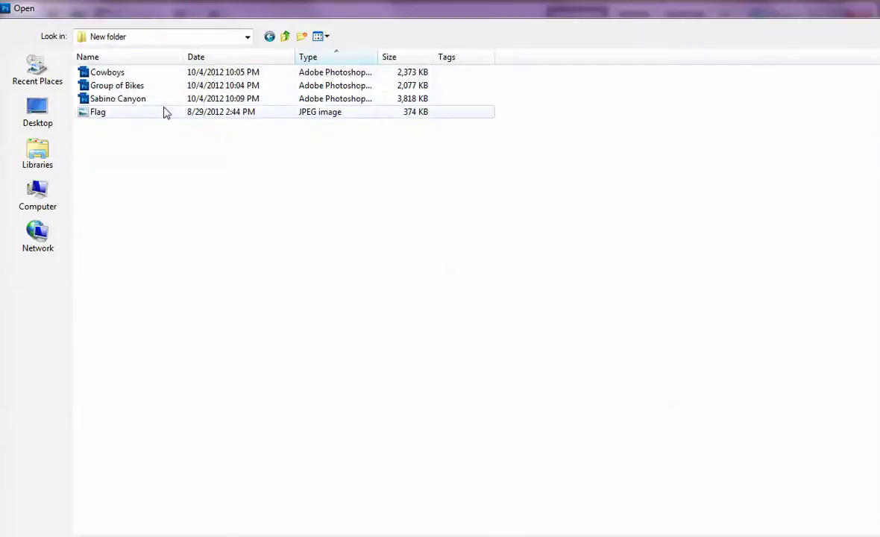
click(123, 105)
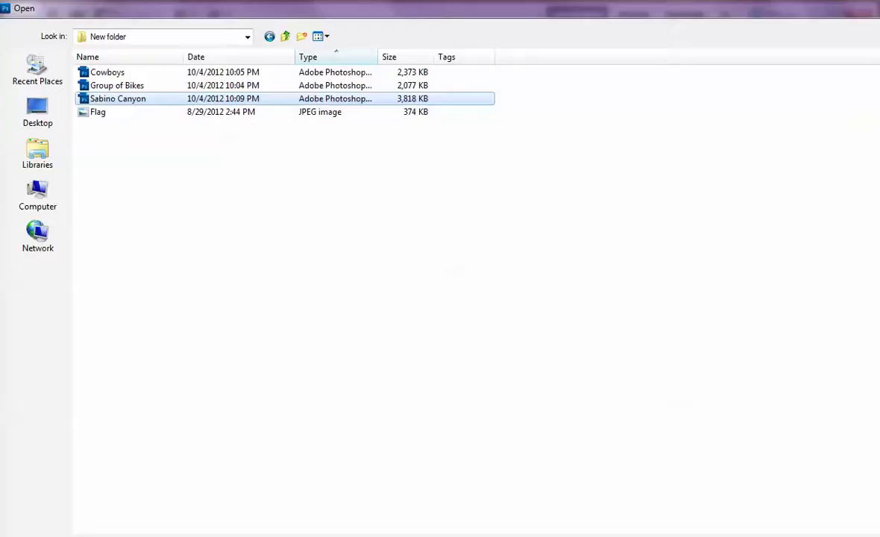
key(Return)
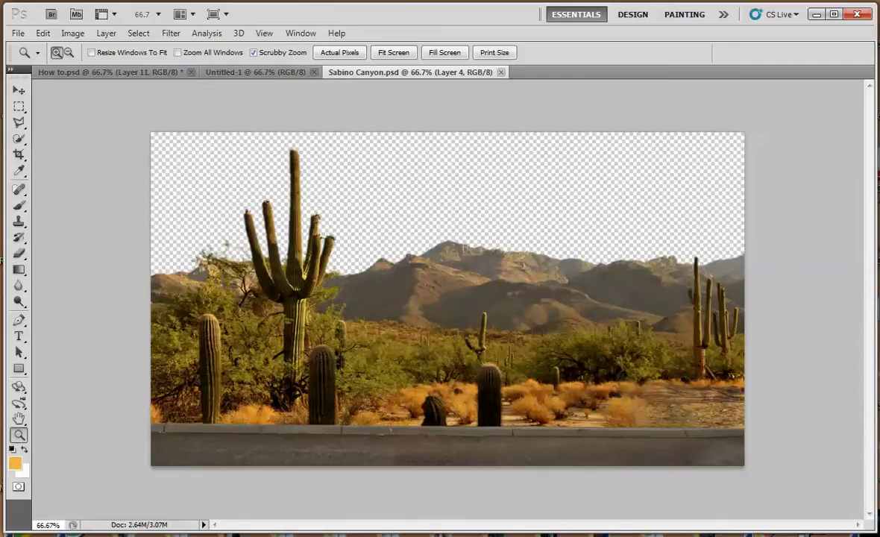
Step: Show the Layers panel, then select and copy the entire Sabino Canyon image
key(F7)
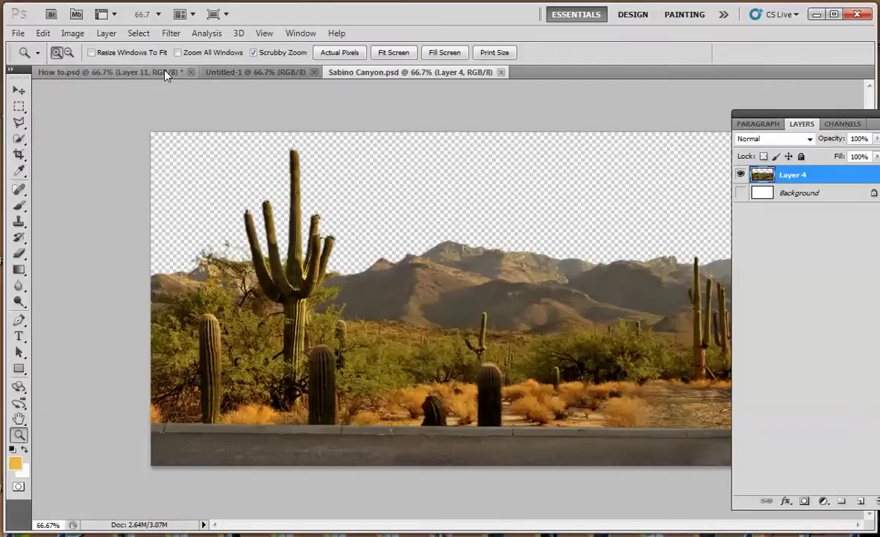
click(139, 34)
click(143, 51)
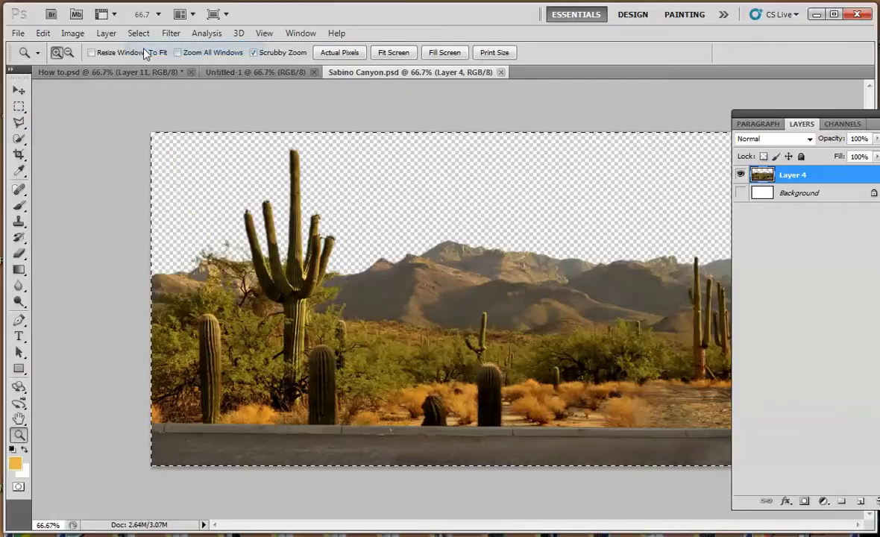
click(43, 33)
click(56, 127)
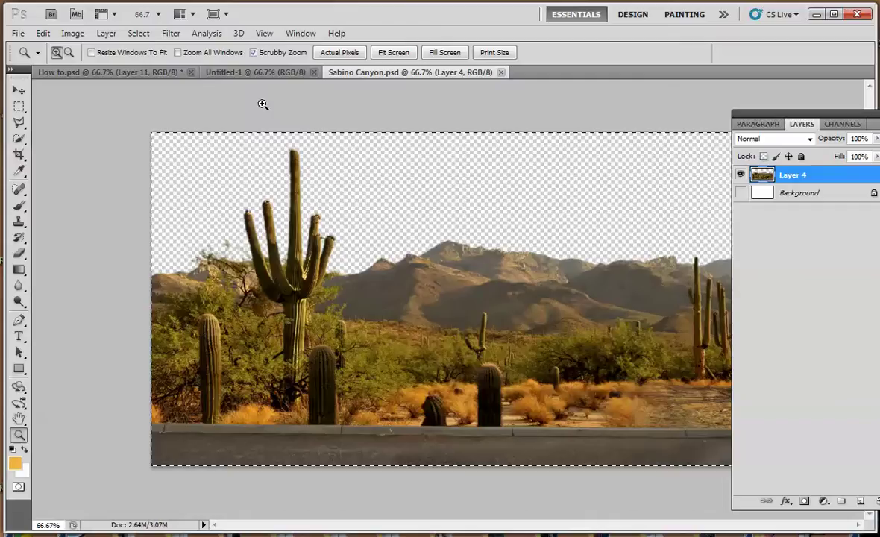
Step: Paste the desert into Untitled-1 as Layer 1 and move it to fill the canvas
click(242, 74)
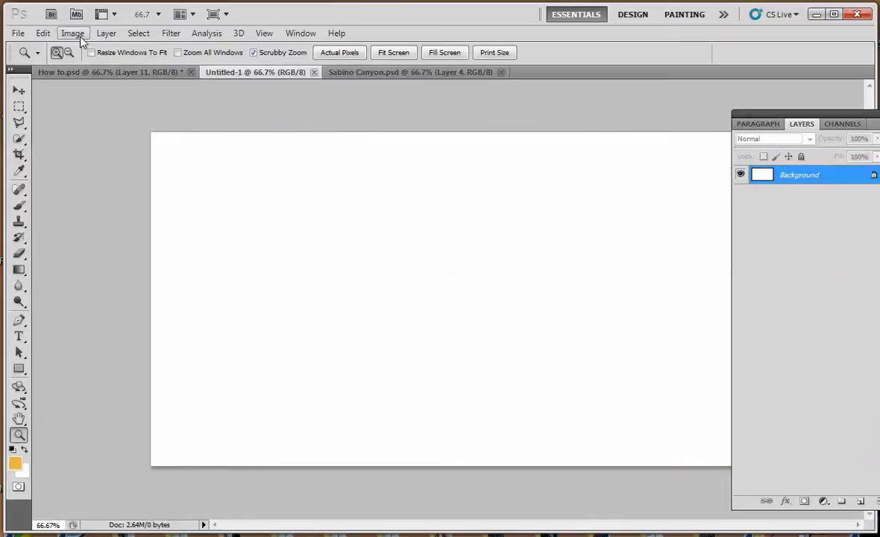
click(42, 33)
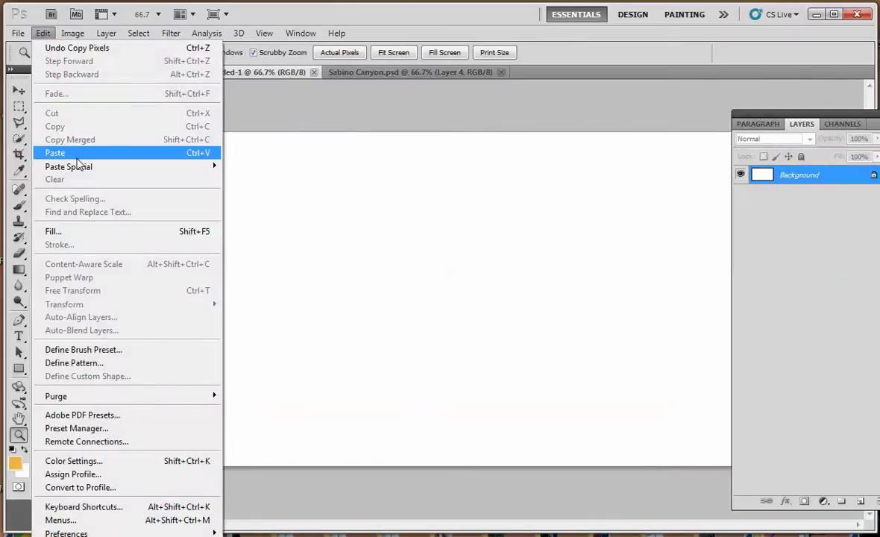
click(56, 153)
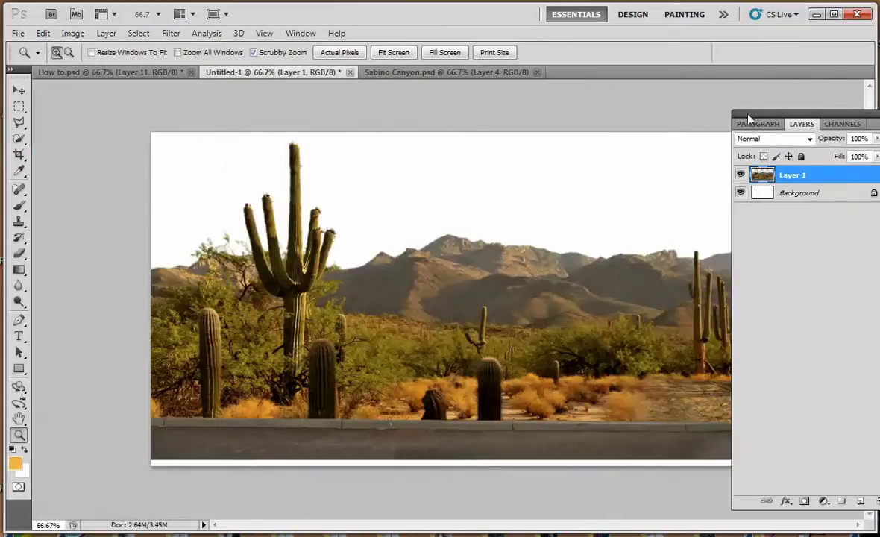
drag(750, 119, 813, 146)
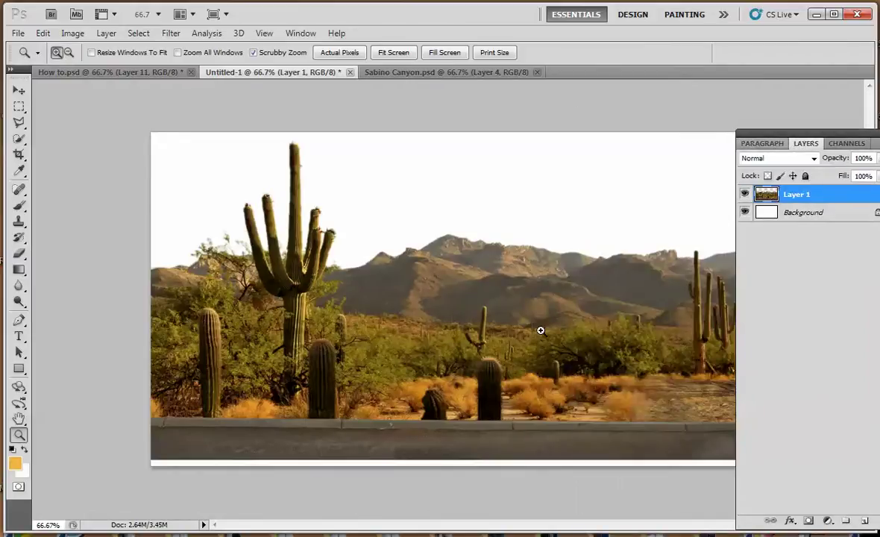
click(19, 91)
mouse_move(404, 294)
mouse_down()
mouse_move(425, 319)
mouse_move(414, 295)
mouse_up()
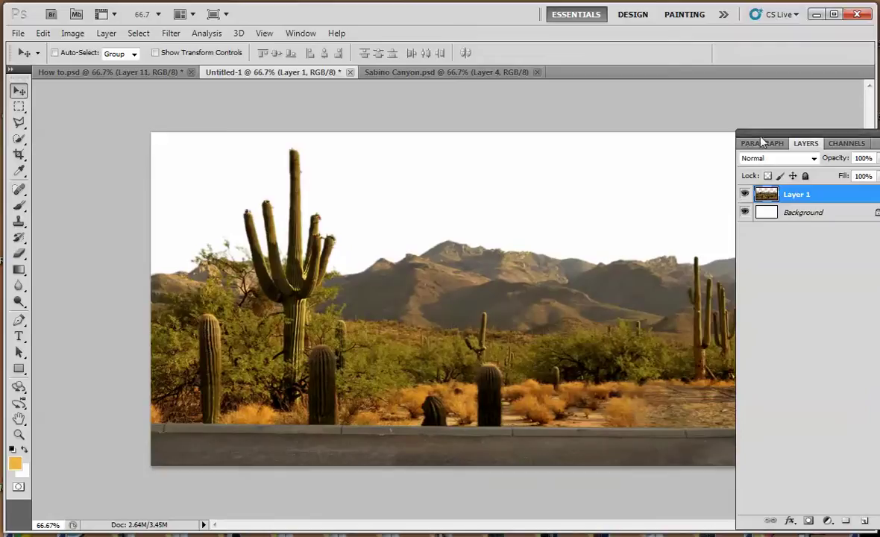
drag(761, 138, 831, 151)
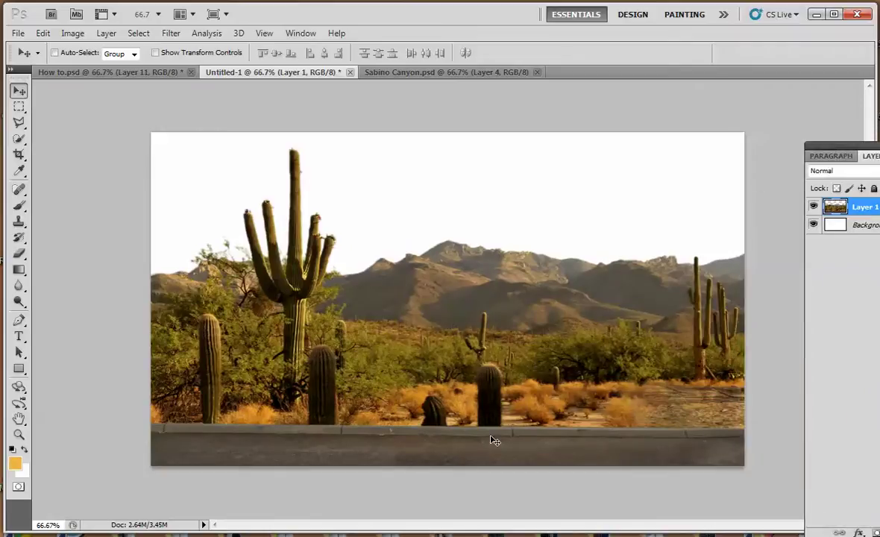
drag(793, 147, 713, 132)
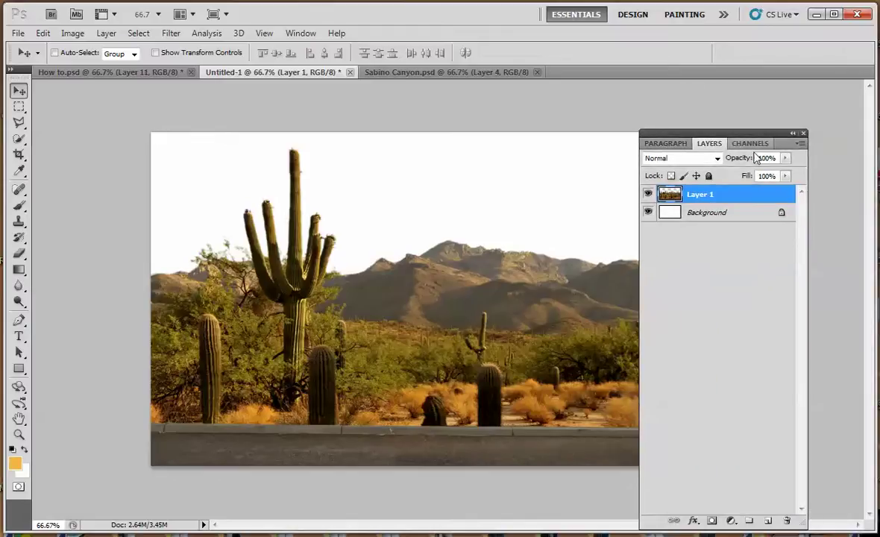
Step: Add an empty Layer 2 from the Layers panel menu, keeping the default name
click(800, 144)
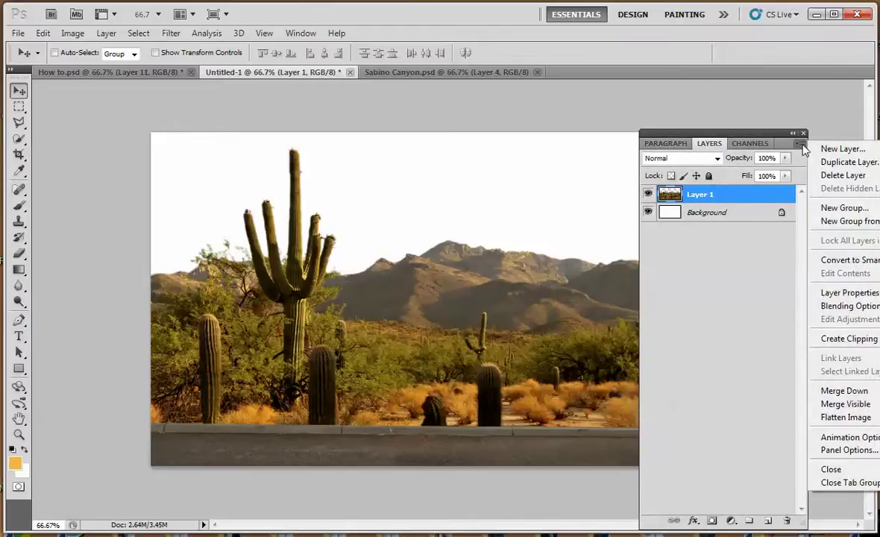
click(817, 149)
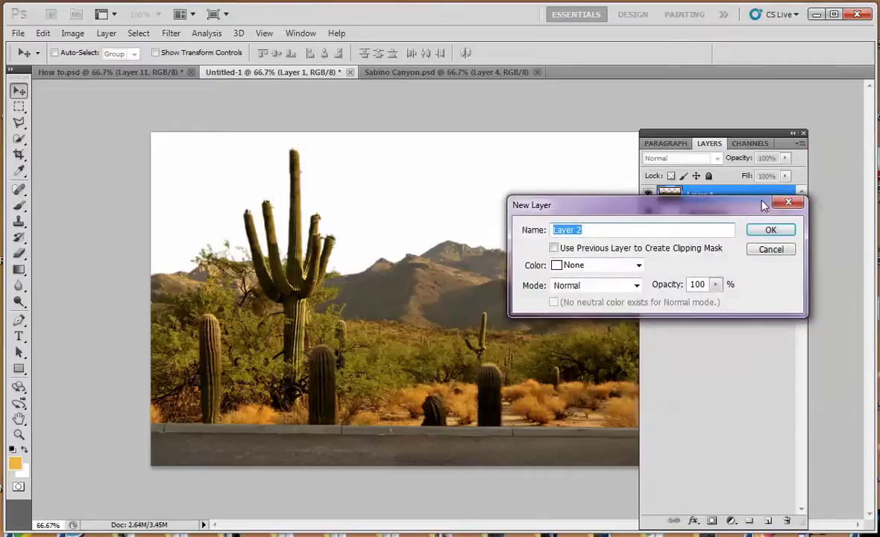
click(770, 230)
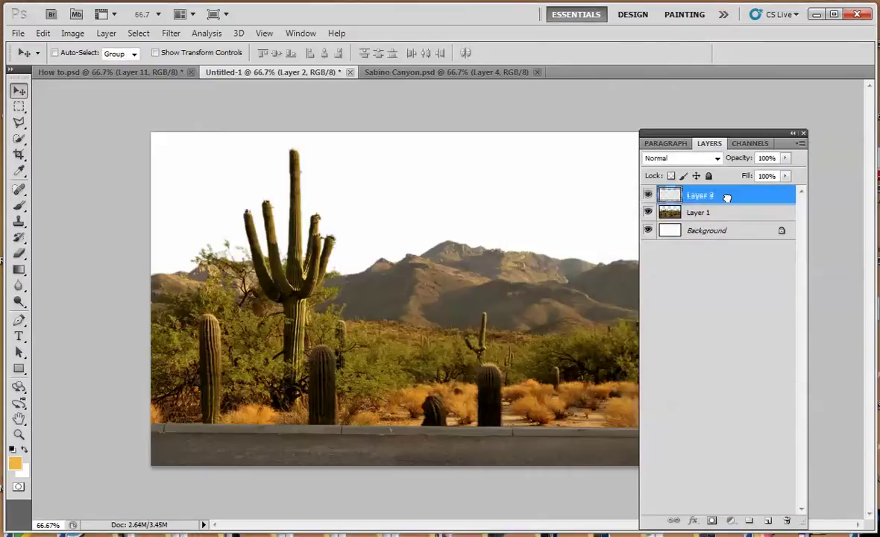
Step: Move Layer 2 below Layer 1 and set the foreground colour to orange f39e39
drag(727, 197, 727, 221)
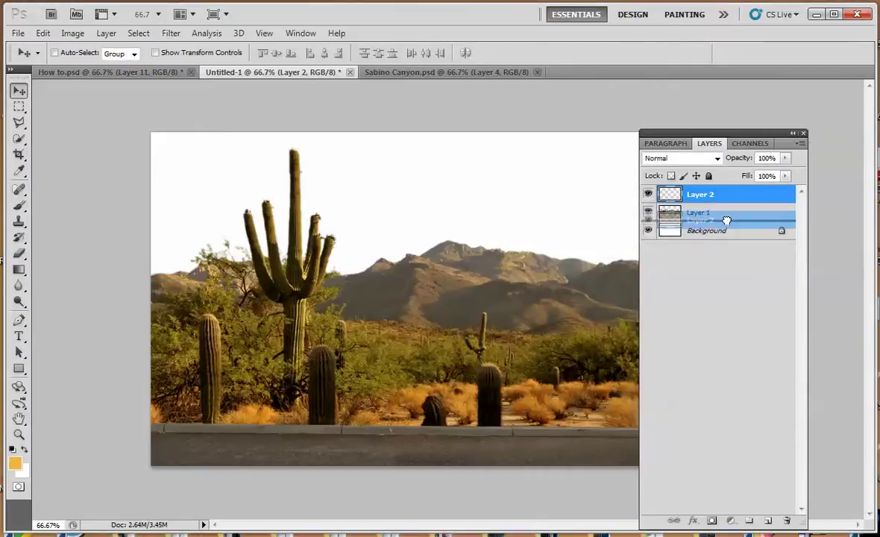
drag(727, 220, 727, 219)
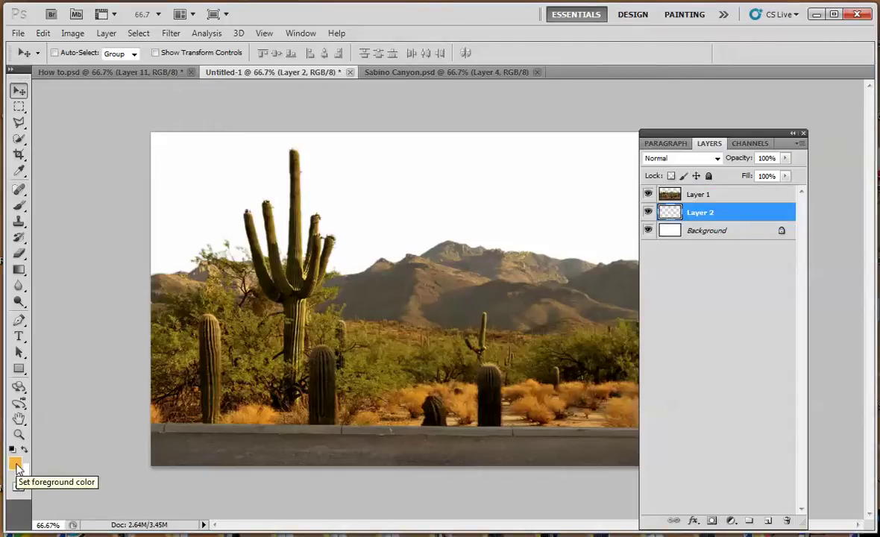
click(15, 467)
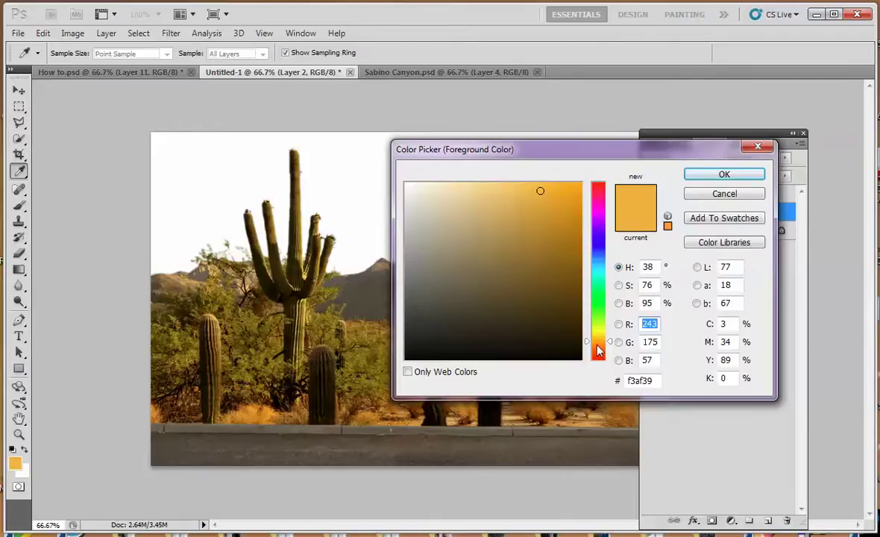
drag(597, 345, 597, 345)
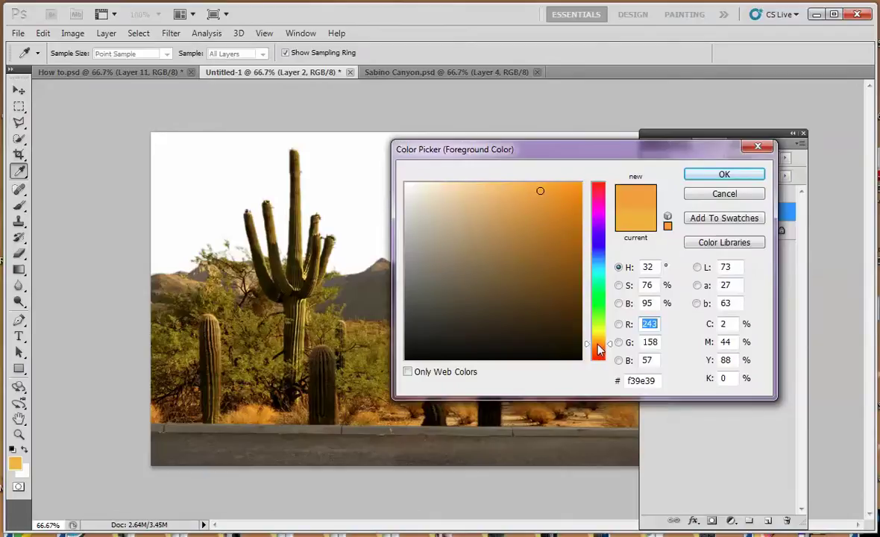
click(707, 175)
key(v)
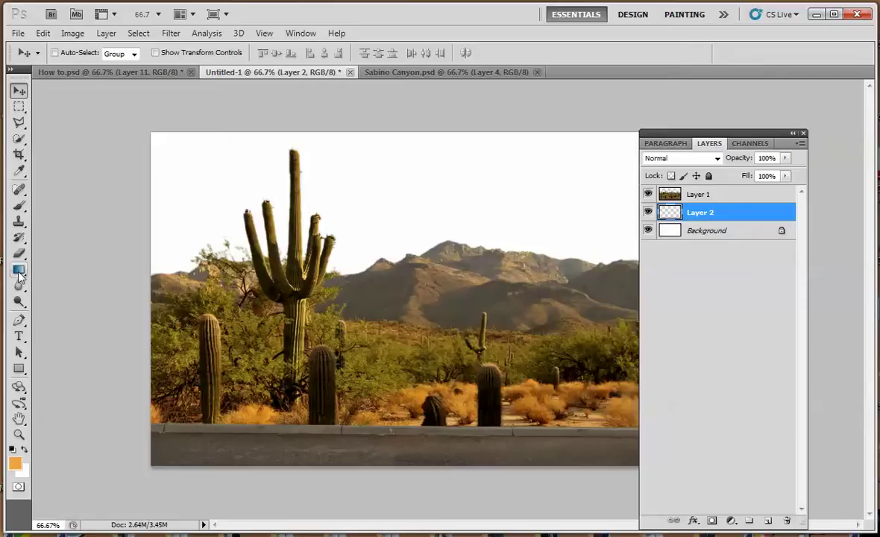
Step: Drag a Foreground to Transparent orange gradient upward from the horizon on Layer 2
click(20, 271)
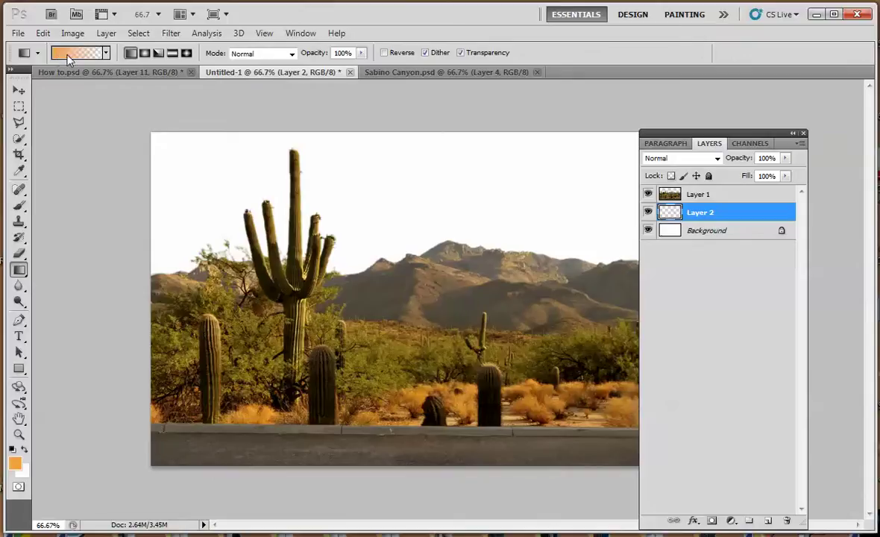
click(107, 53)
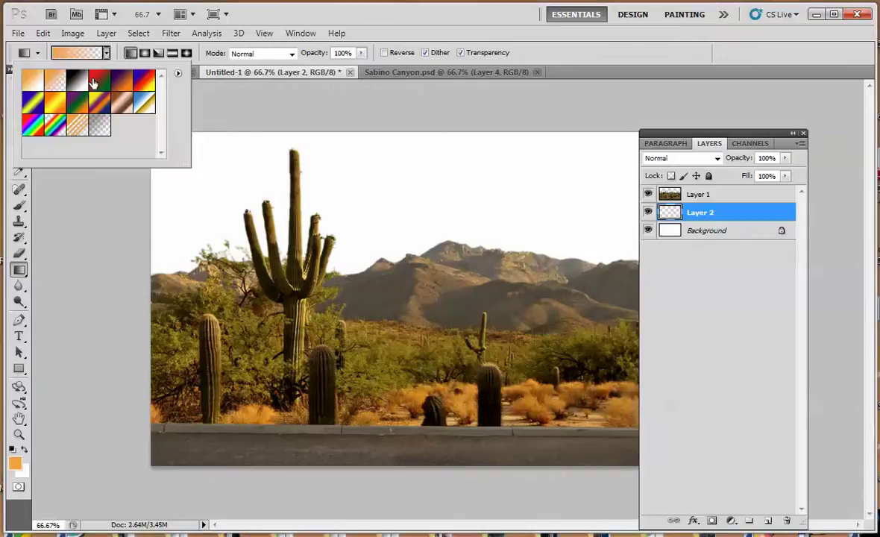
click(54, 79)
click(19, 267)
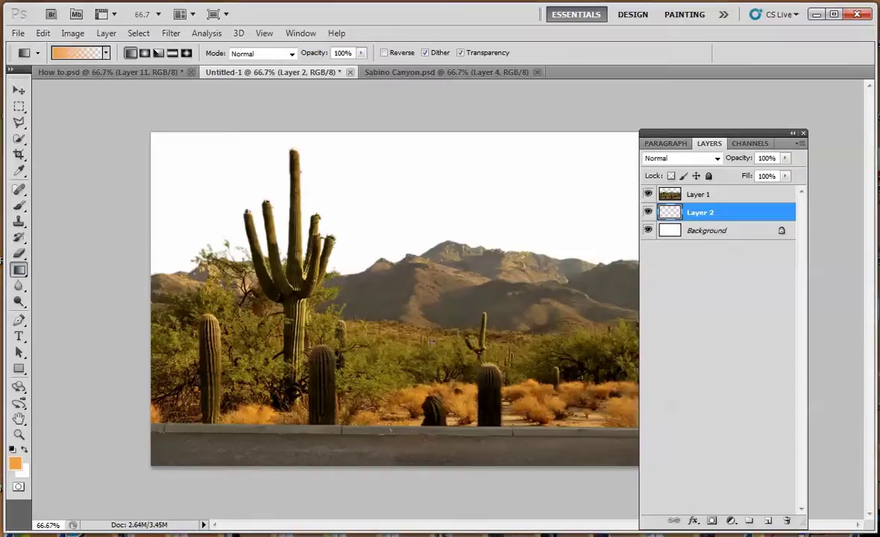
mouse_move(432, 235)
mouse_down()
mouse_move(436, 214)
mouse_move(440, 221)
mouse_up()
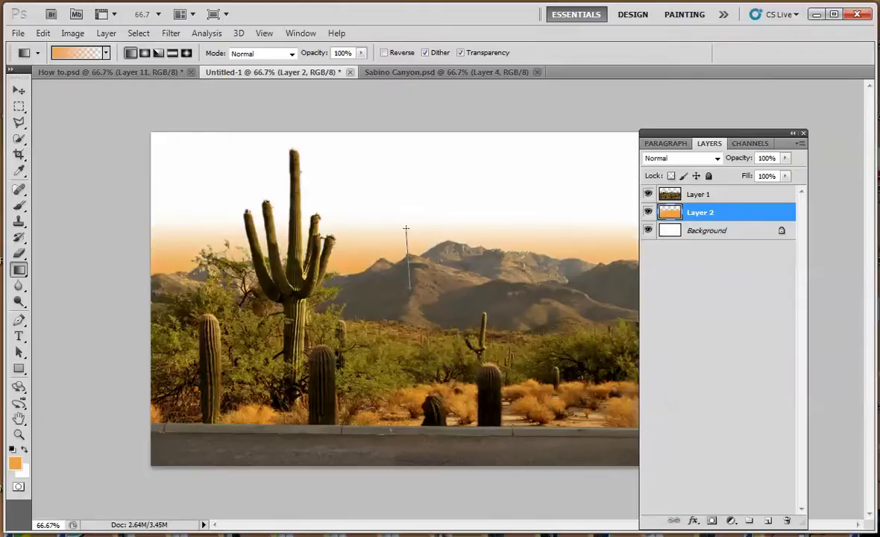
drag(408, 222, 411, 224)
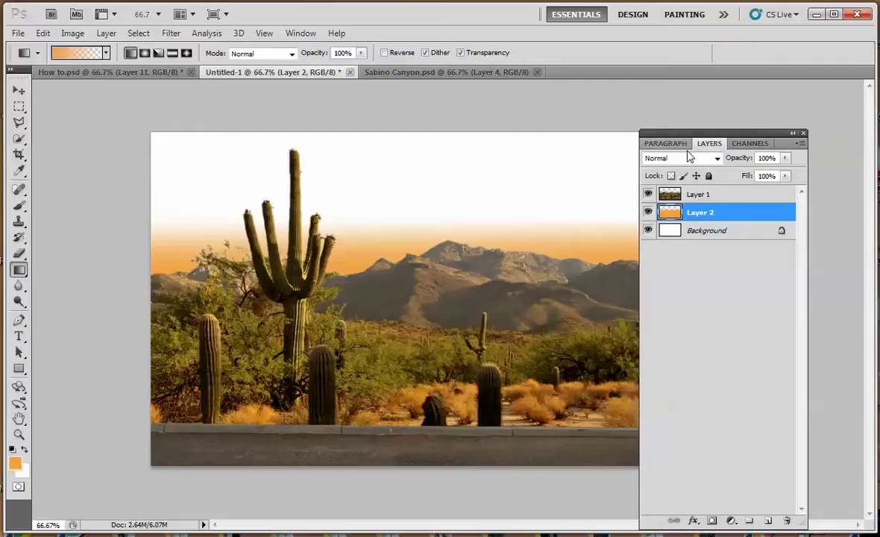
drag(689, 145, 783, 134)
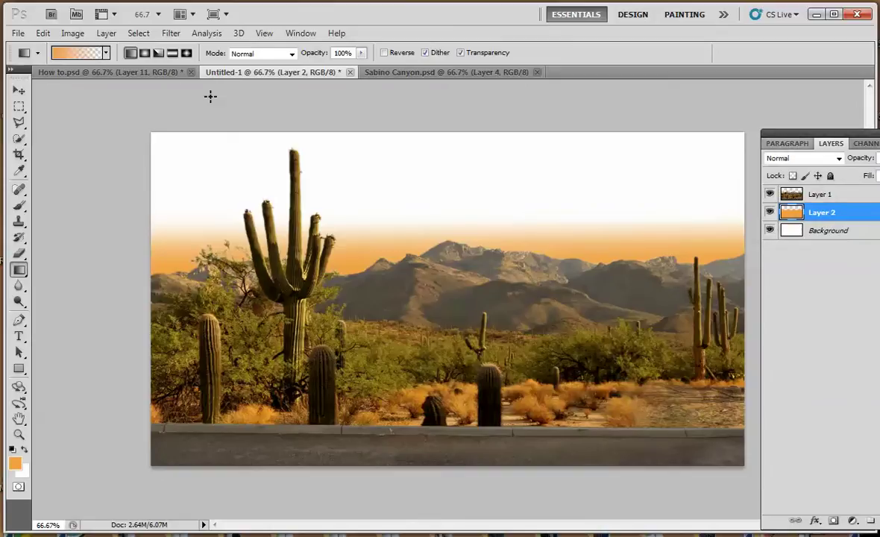
Step: Open the Flag.jpg image
click(25, 36)
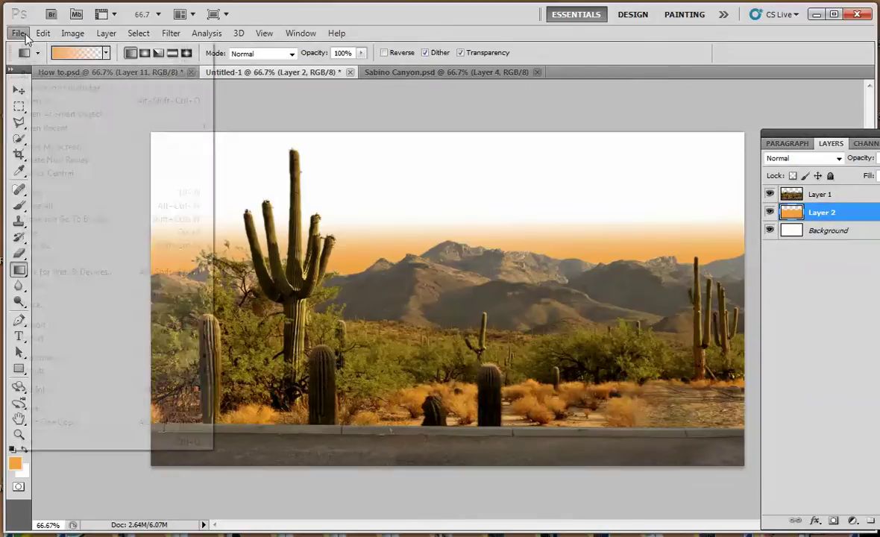
click(34, 62)
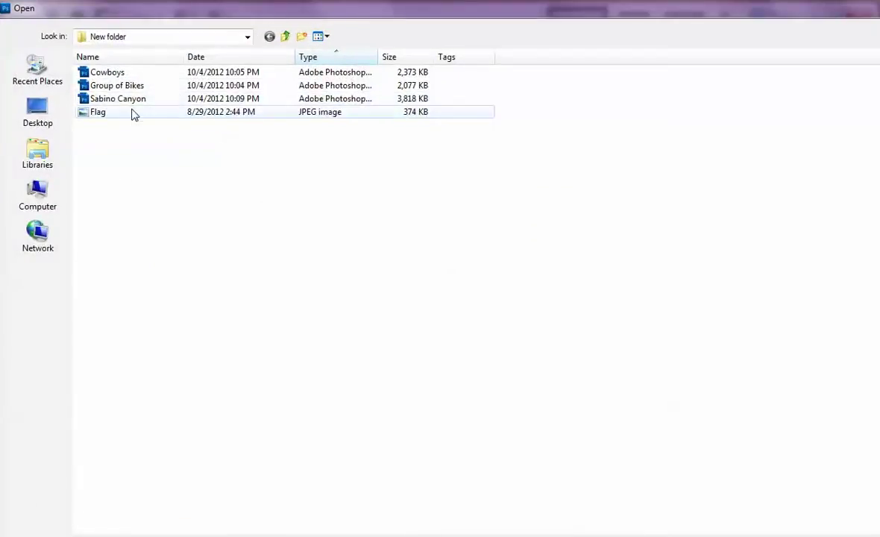
click(105, 116)
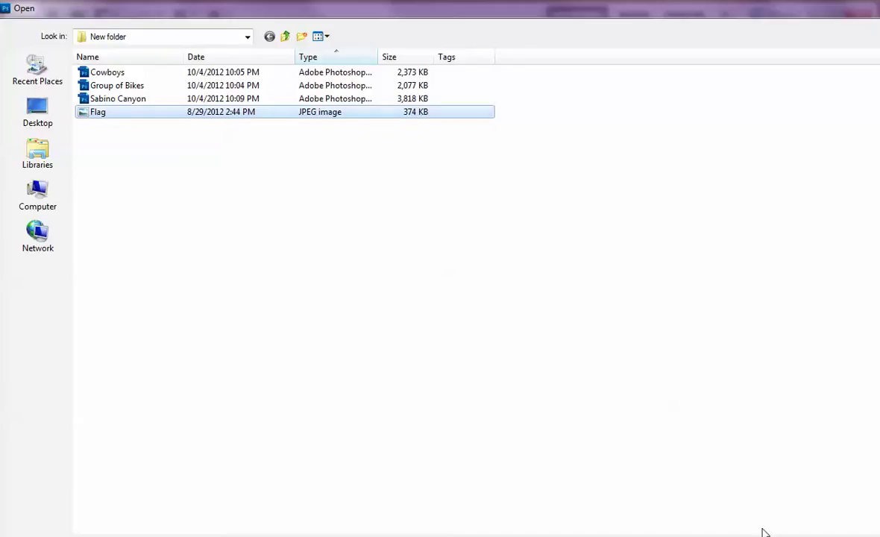
key(Return)
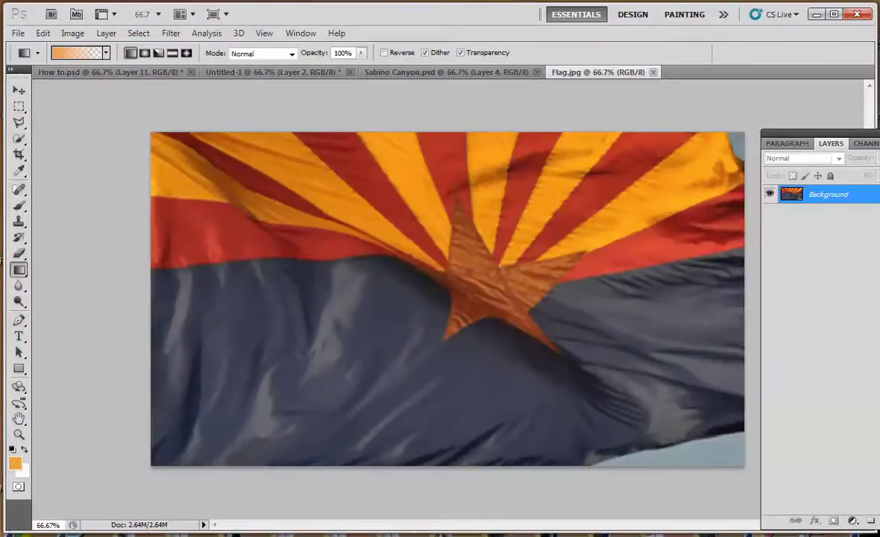
drag(772, 138, 794, 137)
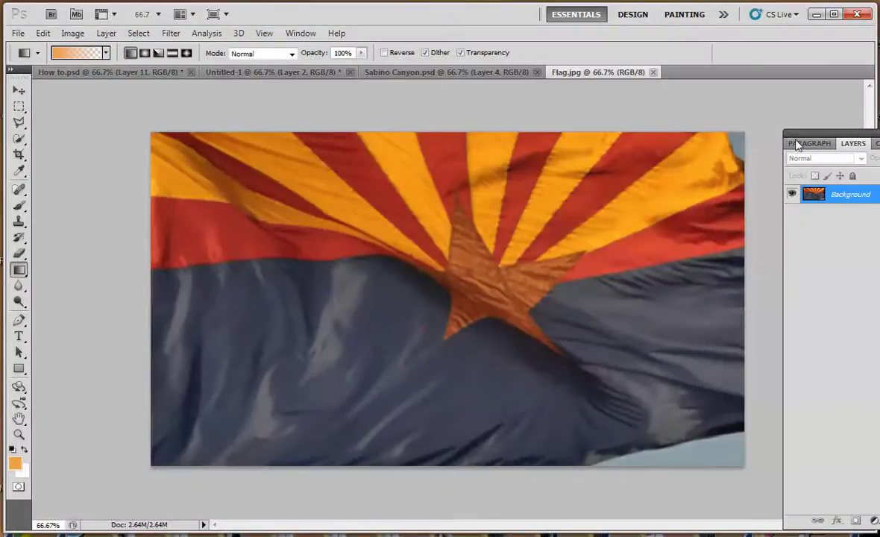
Step: Copy the entire flag and paste it into Untitled-1 as Layer 3
click(135, 32)
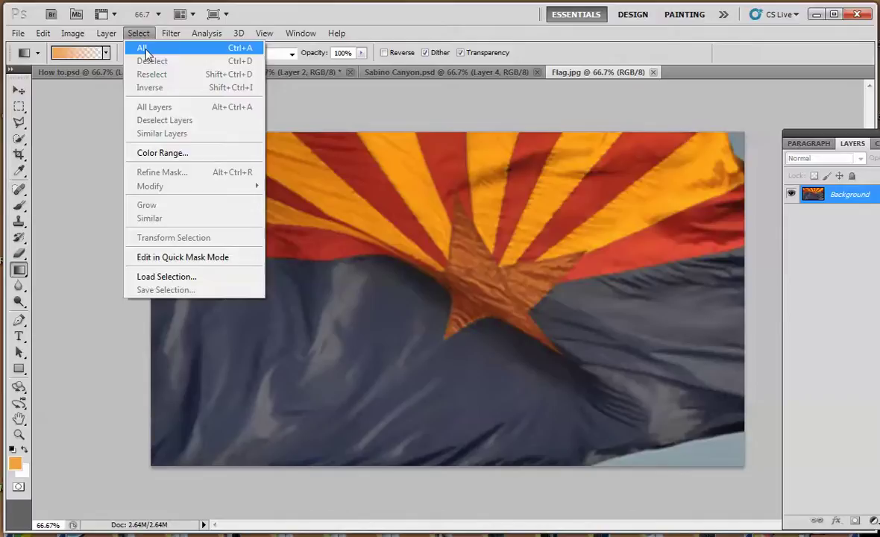
click(139, 44)
click(39, 33)
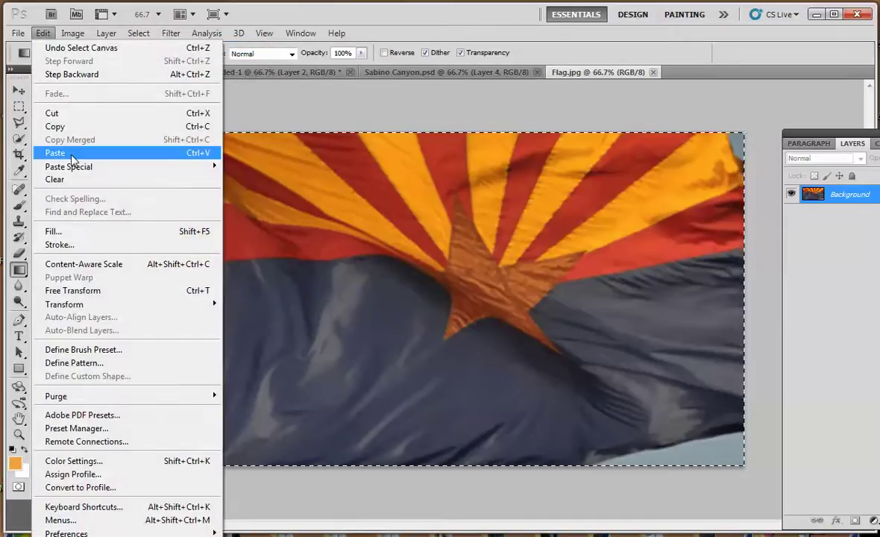
click(67, 126)
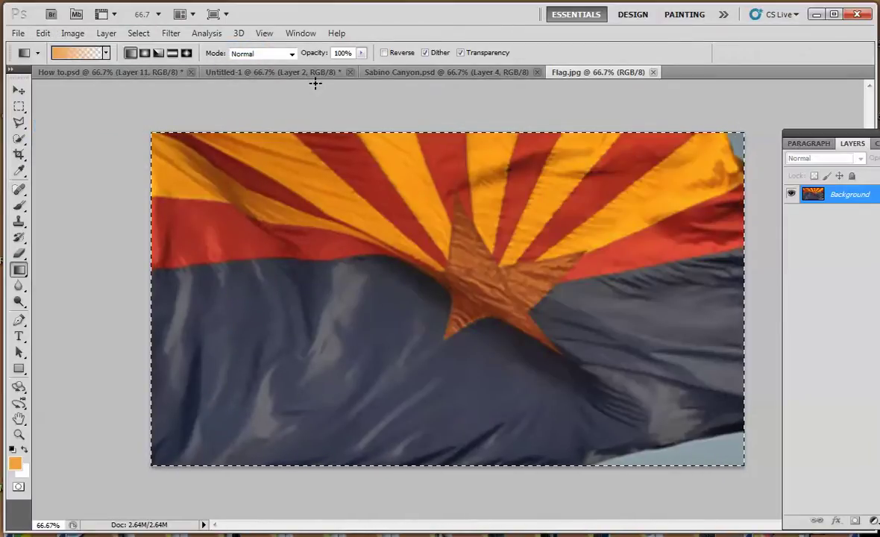
click(240, 72)
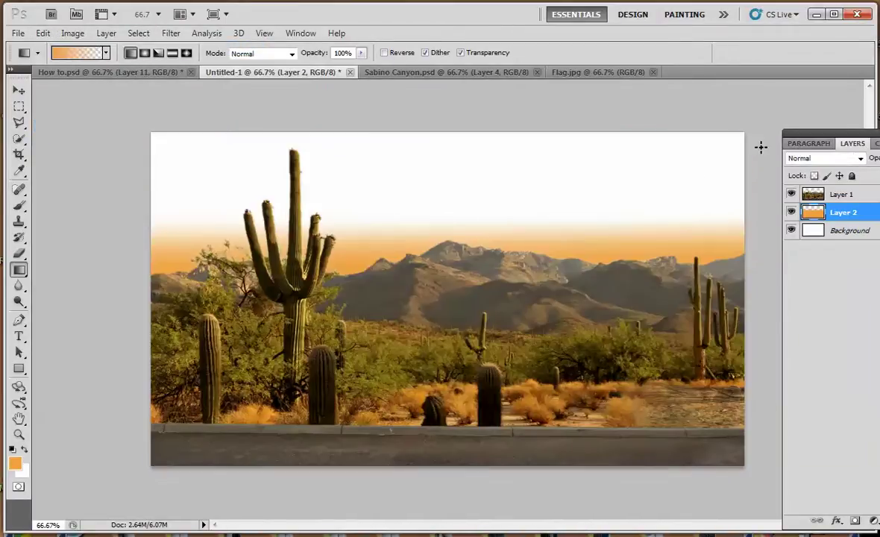
click(42, 34)
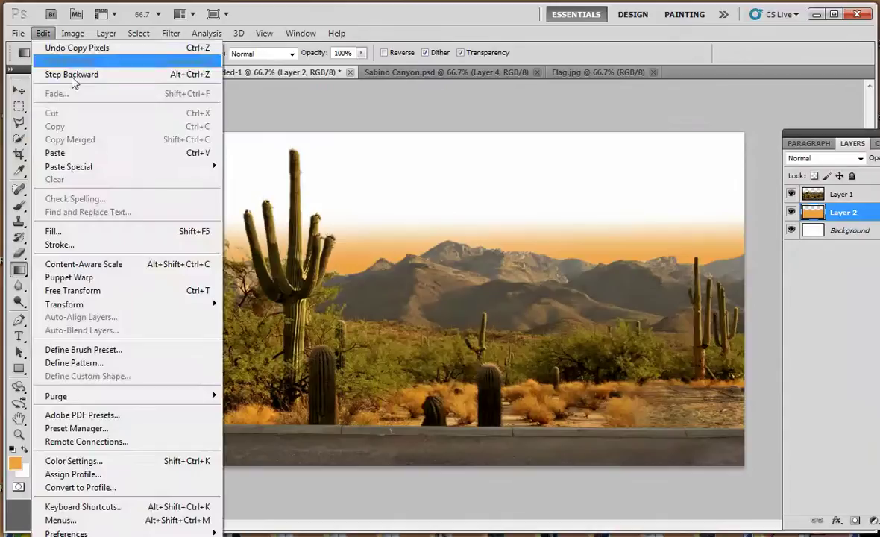
click(74, 152)
Step: Move the flag layer below Layer 2 and raise it so the copper star shows above the mountains
drag(827, 137, 594, 108)
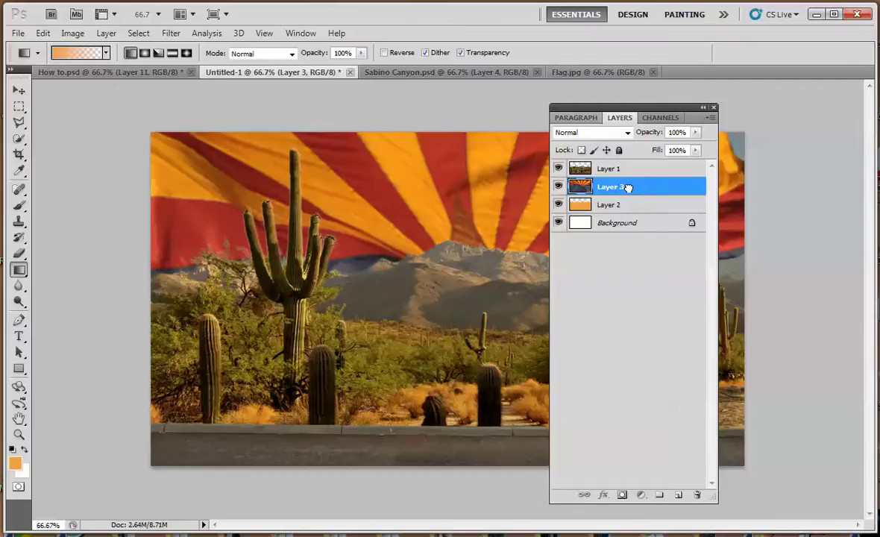
drag(631, 188, 630, 216)
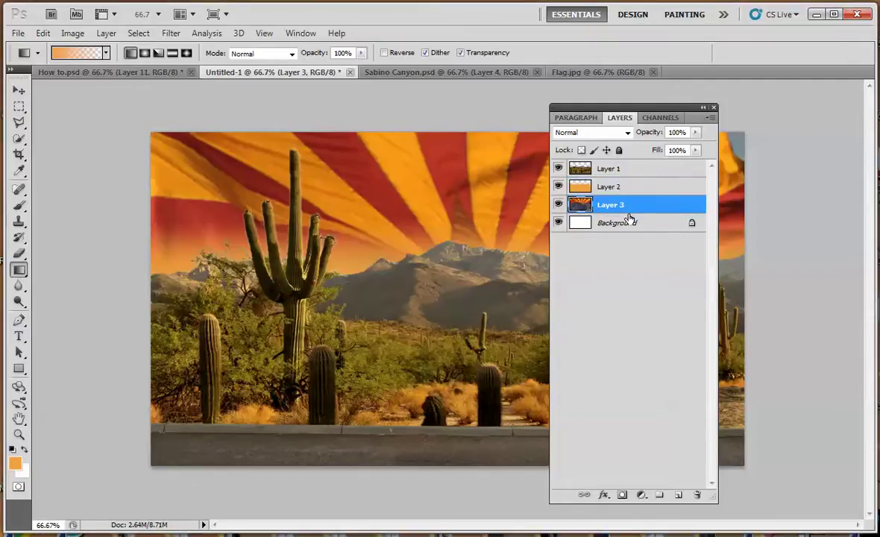
drag(616, 115, 772, 113)
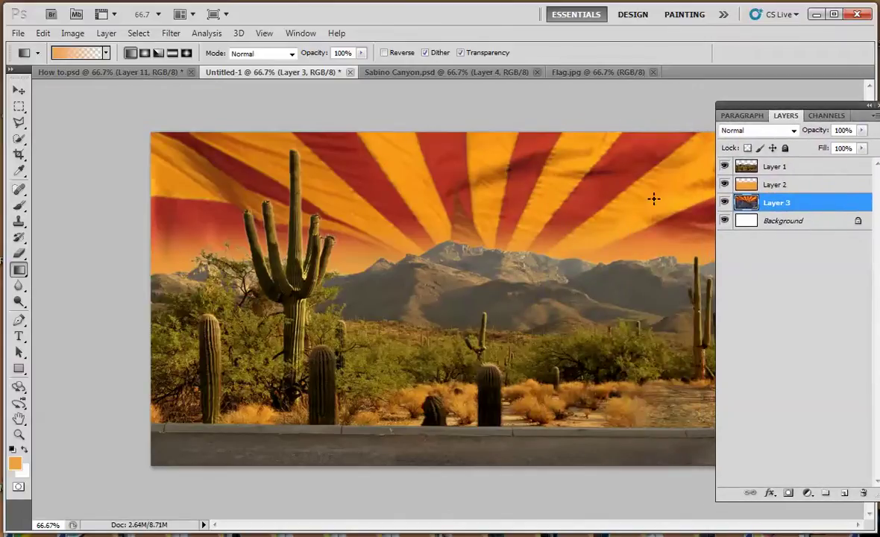
click(19, 90)
drag(451, 266, 474, 197)
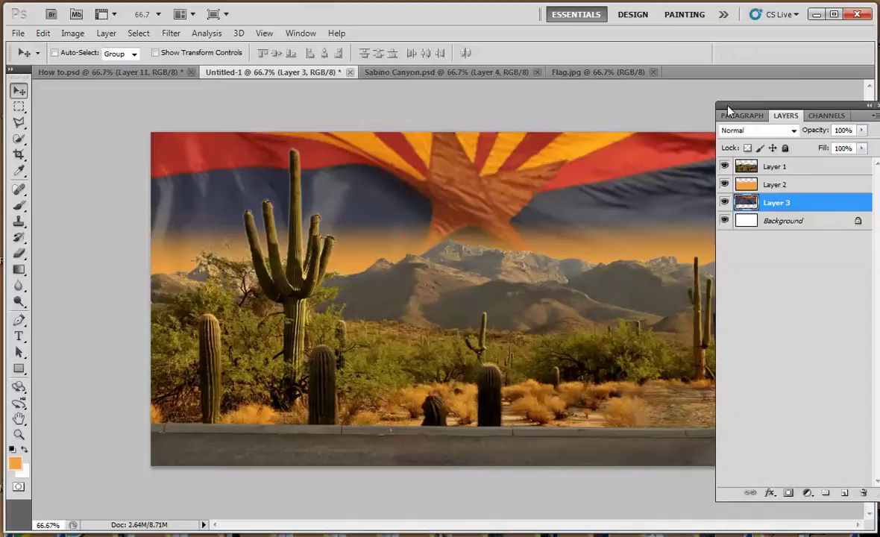
drag(727, 110, 788, 122)
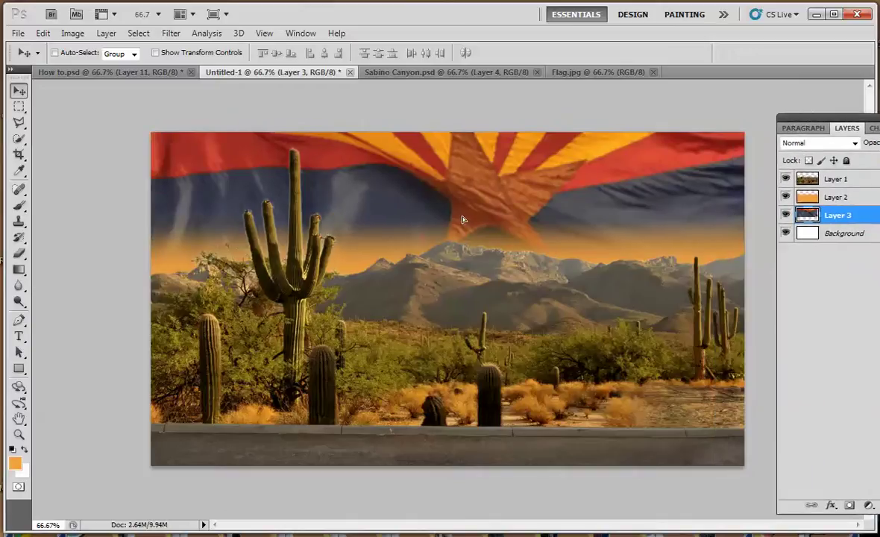
mouse_move(460, 216)
mouse_down()
mouse_move(454, 212)
mouse_move(463, 217)
mouse_up()
Step: Apply Levels with input values 10, 1.09 and 219 to the Arizona flag layer
click(73, 33)
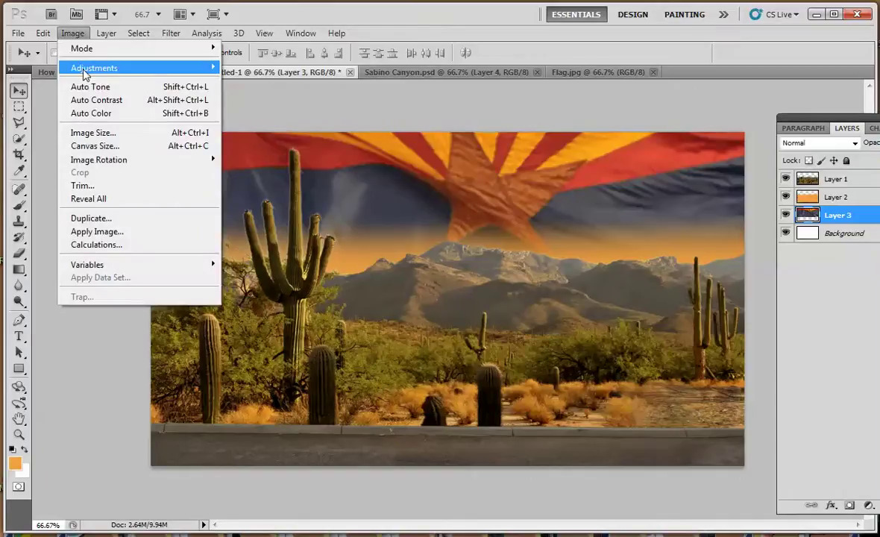
mouse_move(77, 66)
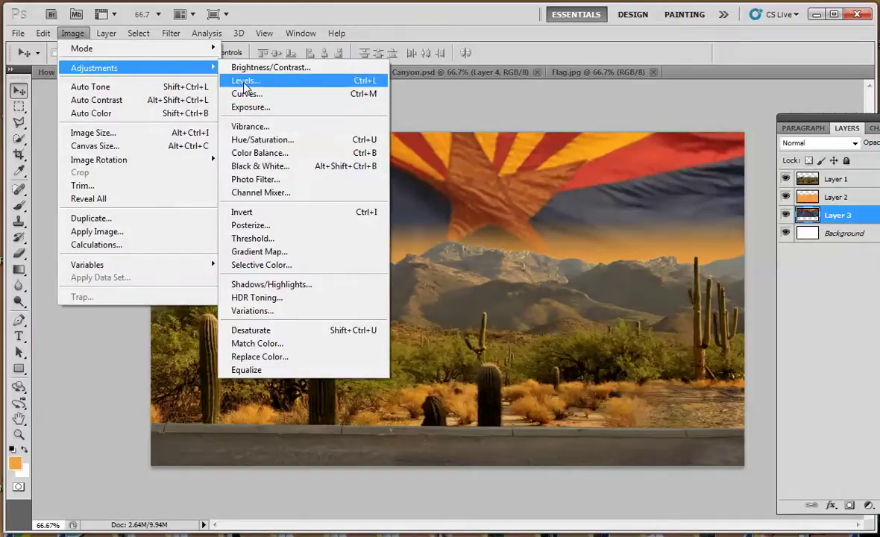
click(233, 81)
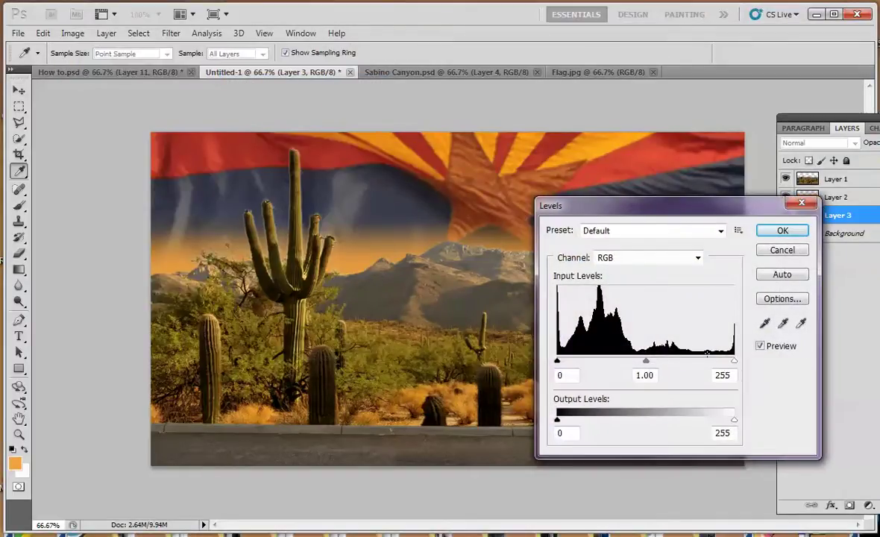
drag(734, 362, 710, 365)
drag(636, 363, 628, 363)
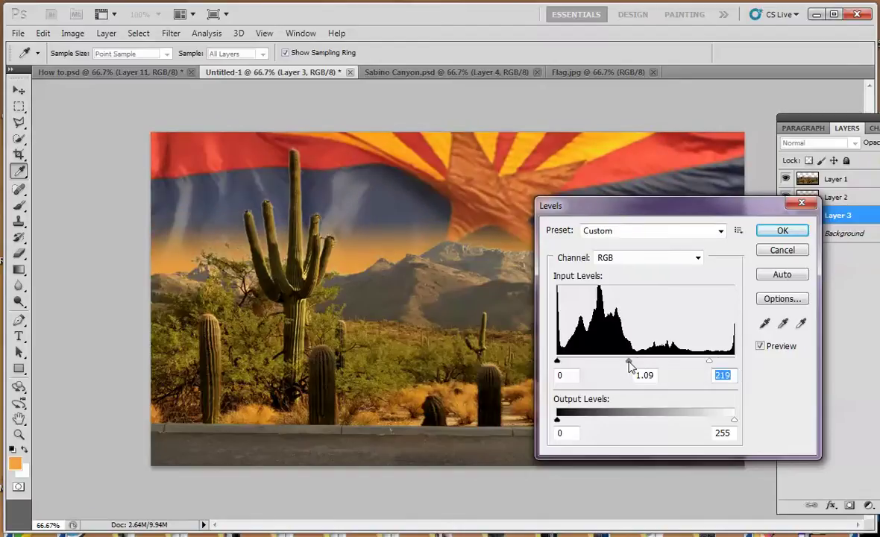
drag(557, 362, 564, 364)
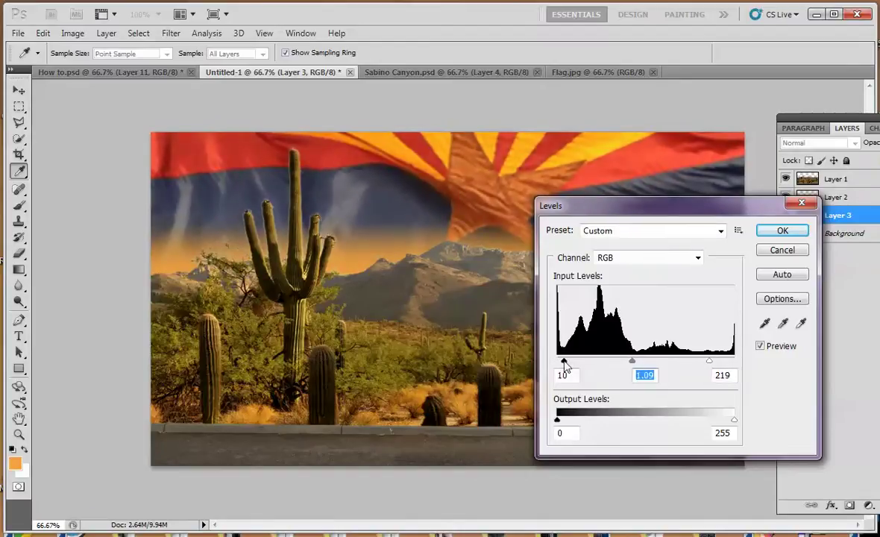
click(783, 230)
key(v)
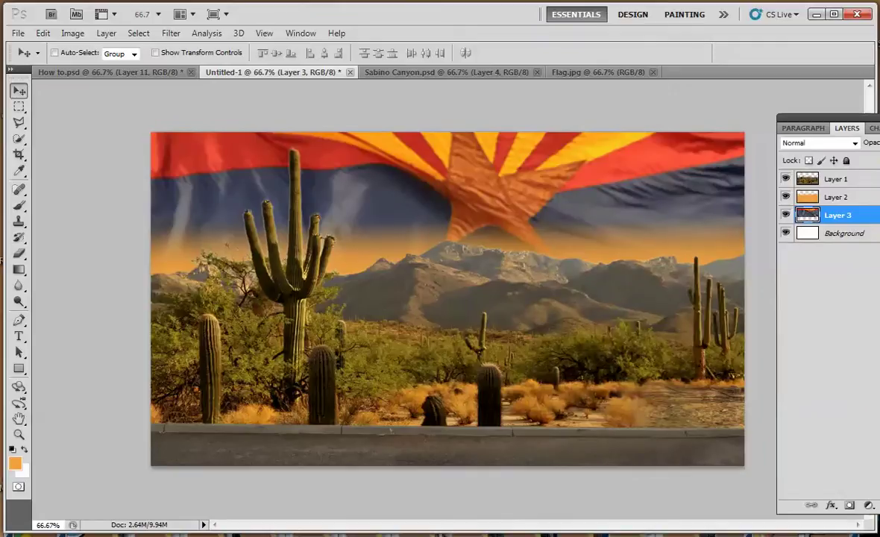
drag(787, 117, 837, 130)
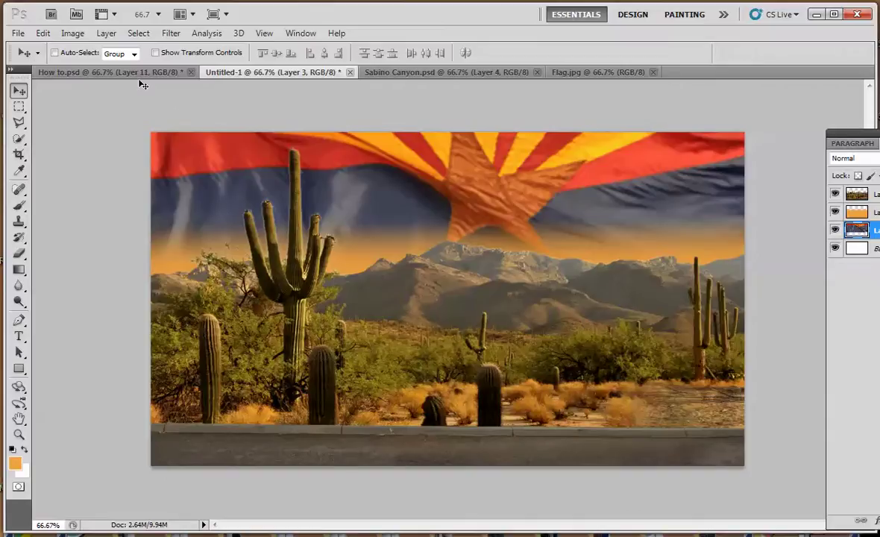
Step: Open Cowboys.psd and select its entire canvas for copying
click(18, 34)
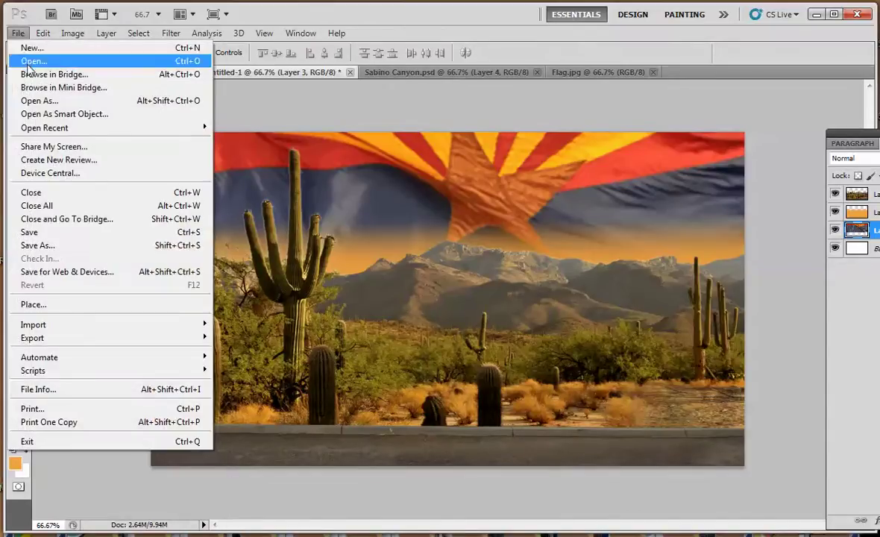
click(29, 62)
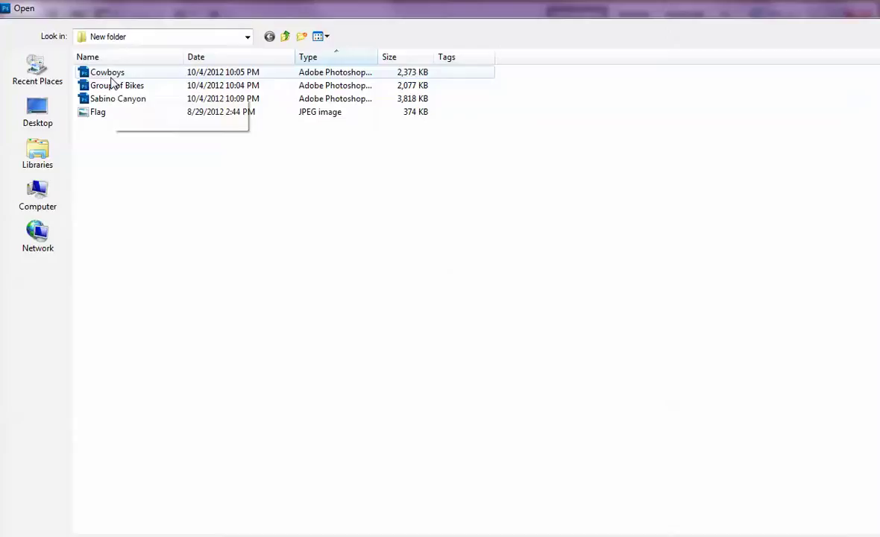
click(109, 73)
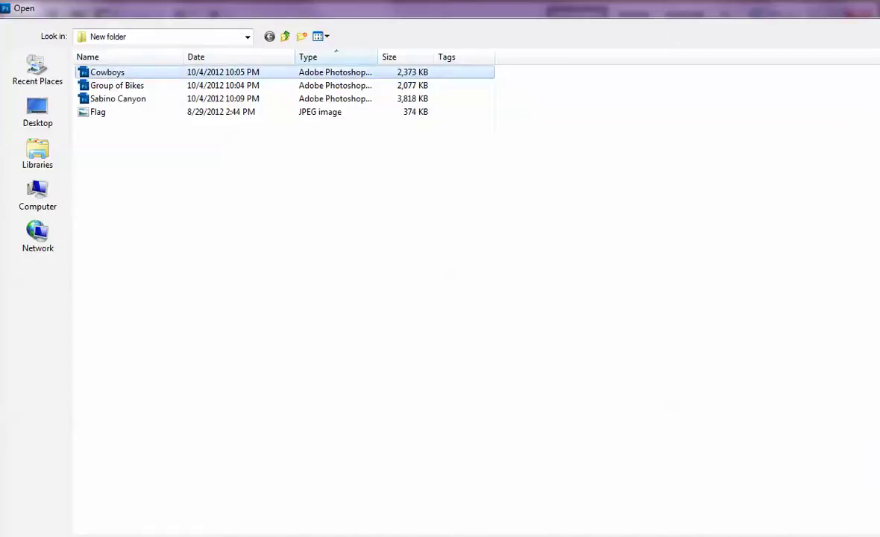
key(Return)
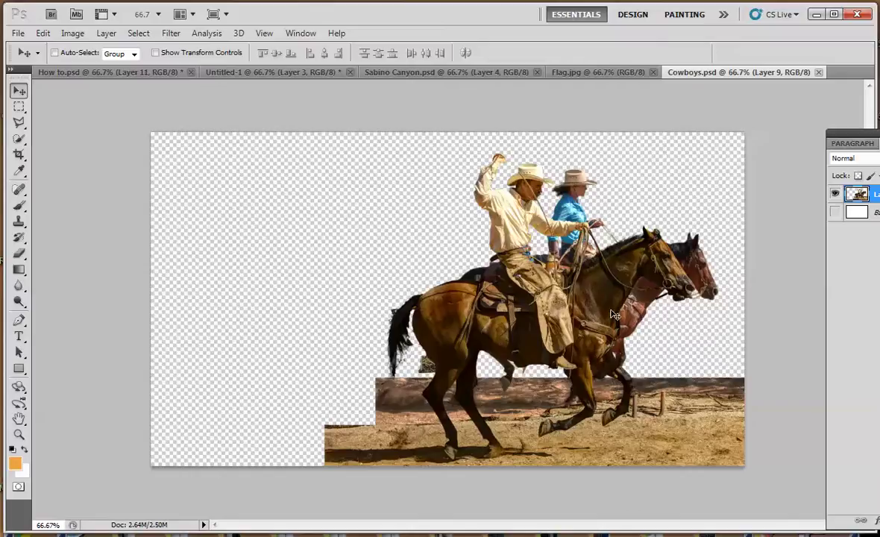
click(136, 35)
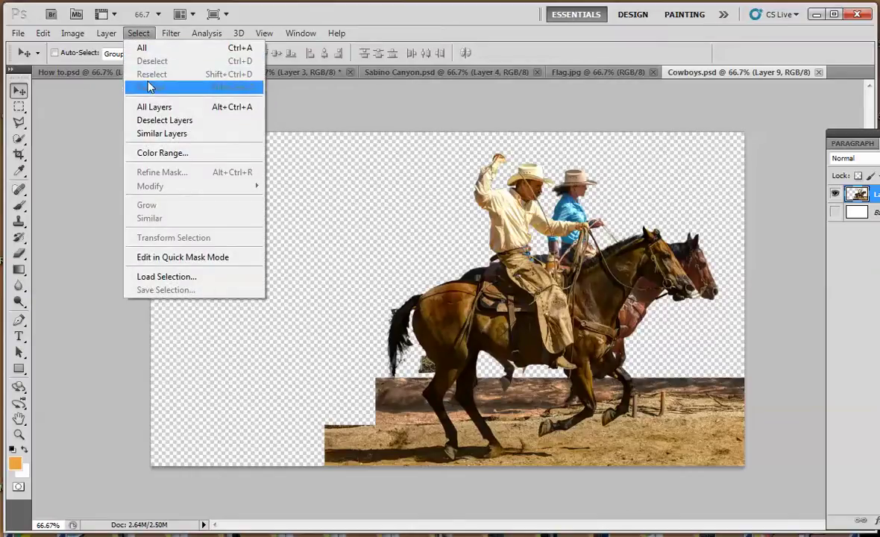
click(142, 48)
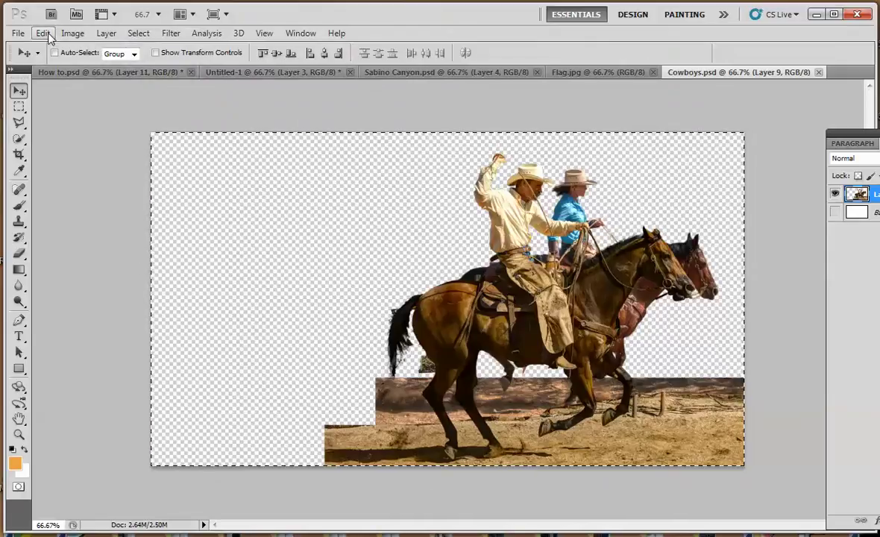
click(42, 33)
Step: Copy the cowboys on horseback and paste them into the Untitled-1 poster as Layer 4
click(60, 127)
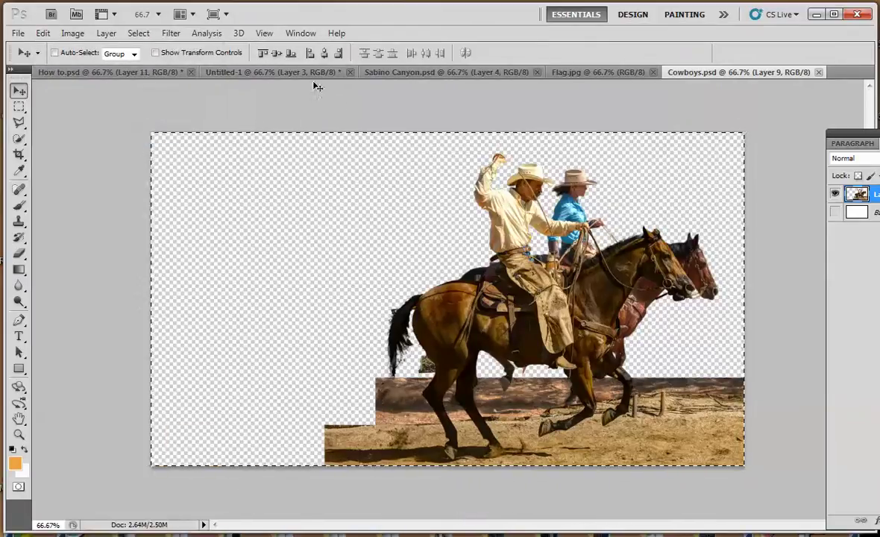
click(267, 71)
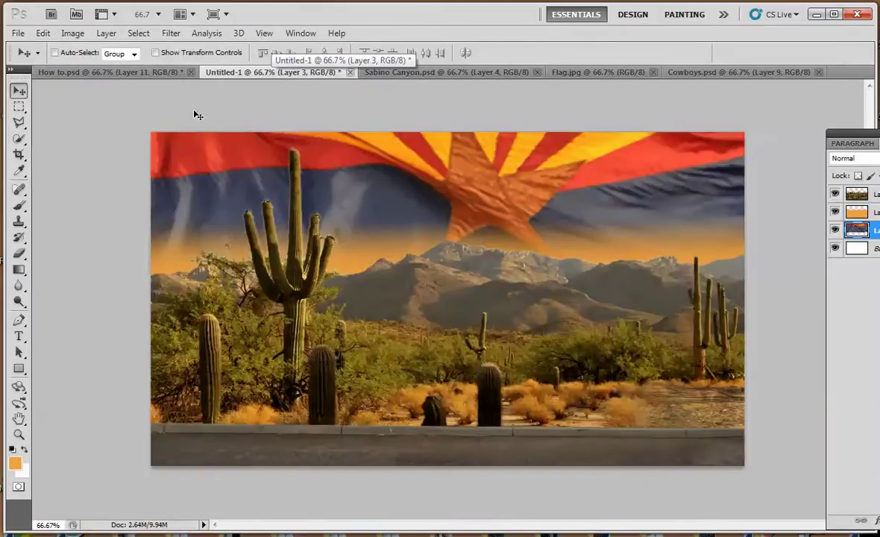
click(43, 34)
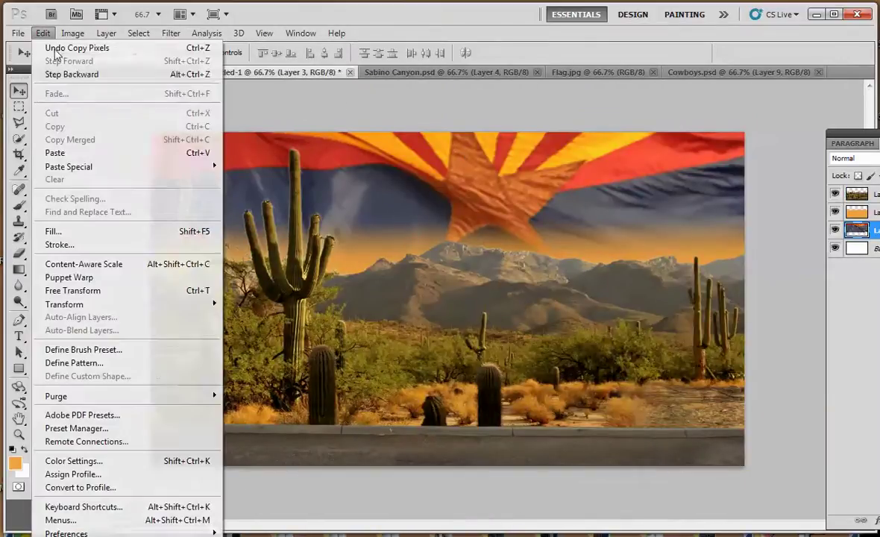
click(79, 154)
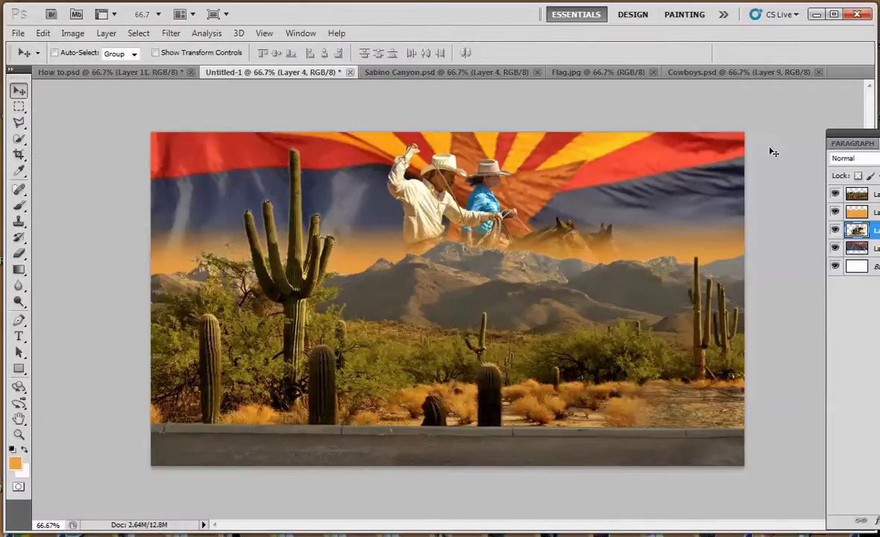
Step: Drag Layer 4 to the top of the Layers panel, in front of the desert
drag(850, 141, 786, 131)
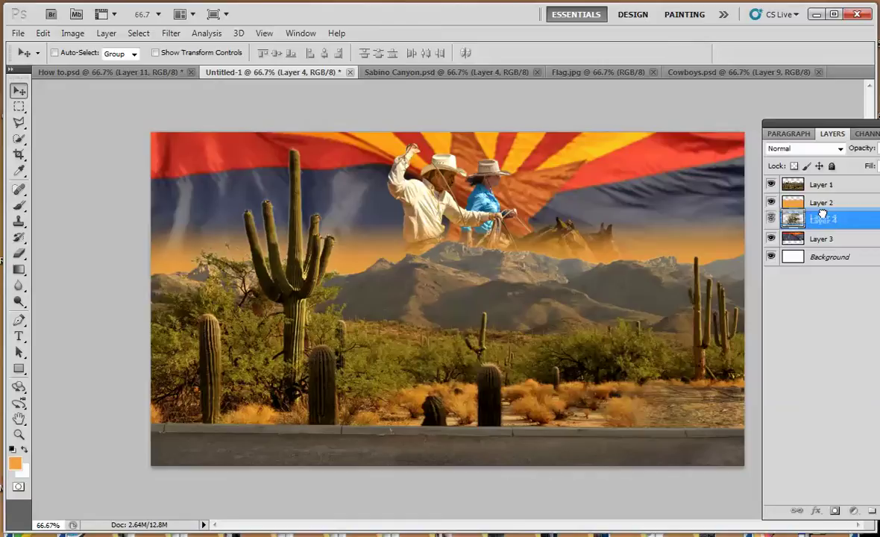
drag(820, 223, 815, 179)
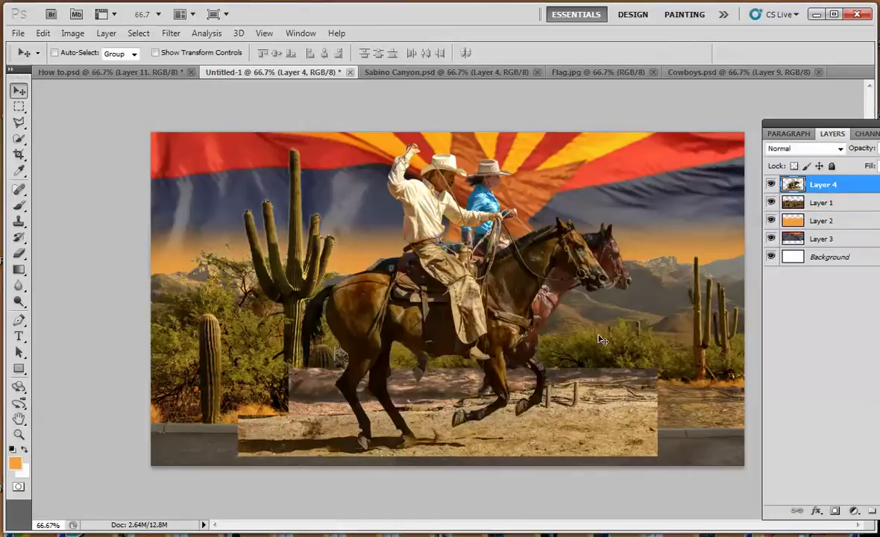
click(72, 33)
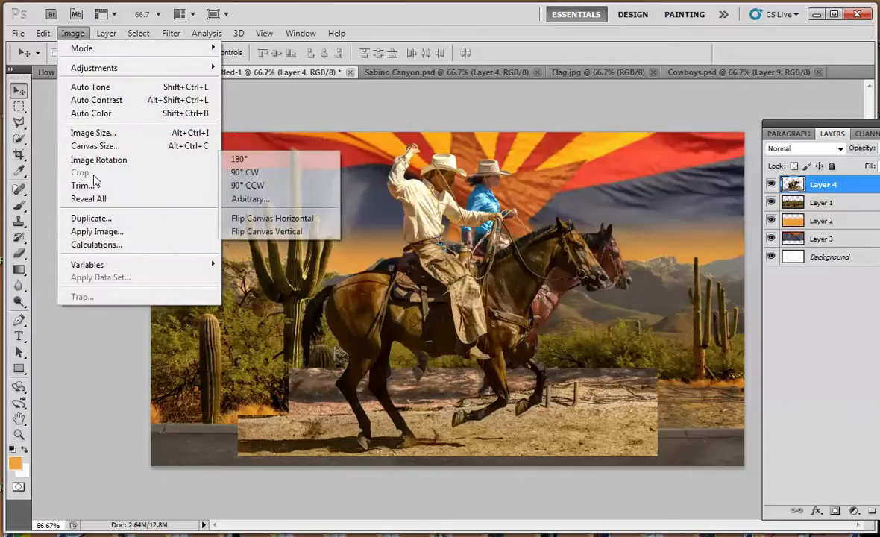
Step: Free Transform the cowboys down to 78.13% and place them right of centre above the road
mouse_move(43, 33)
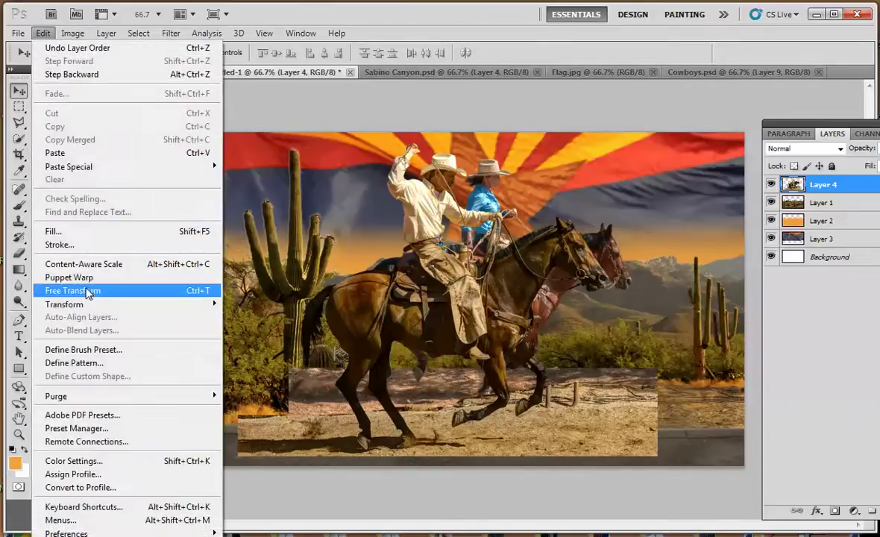
click(78, 290)
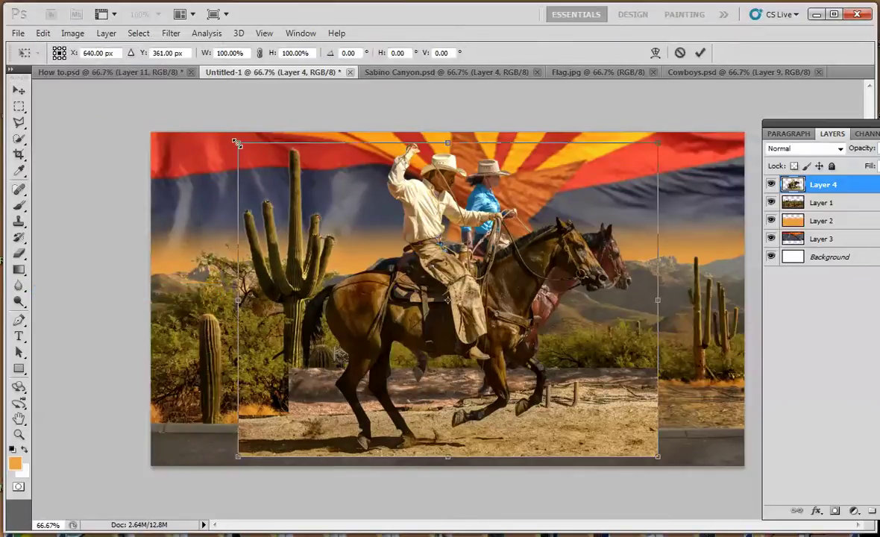
drag(237, 141, 351, 181)
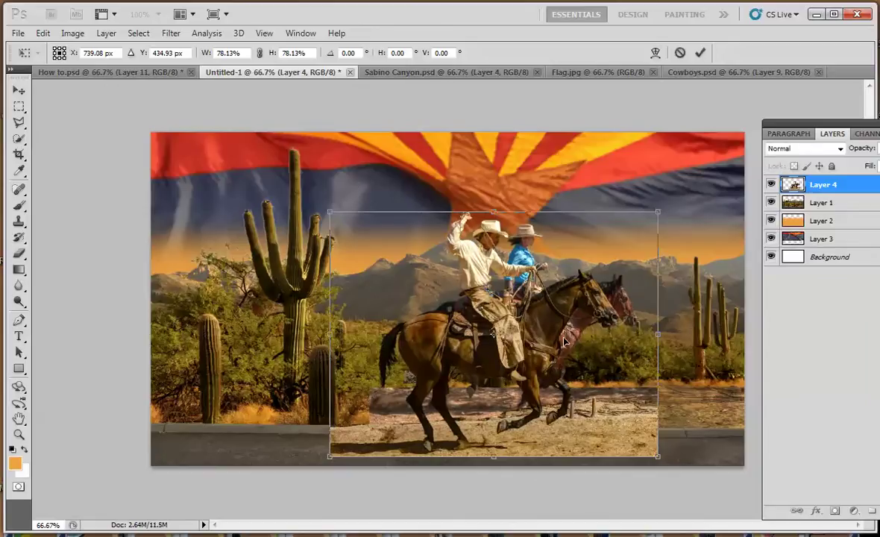
key(Return)
drag(550, 337, 571, 311)
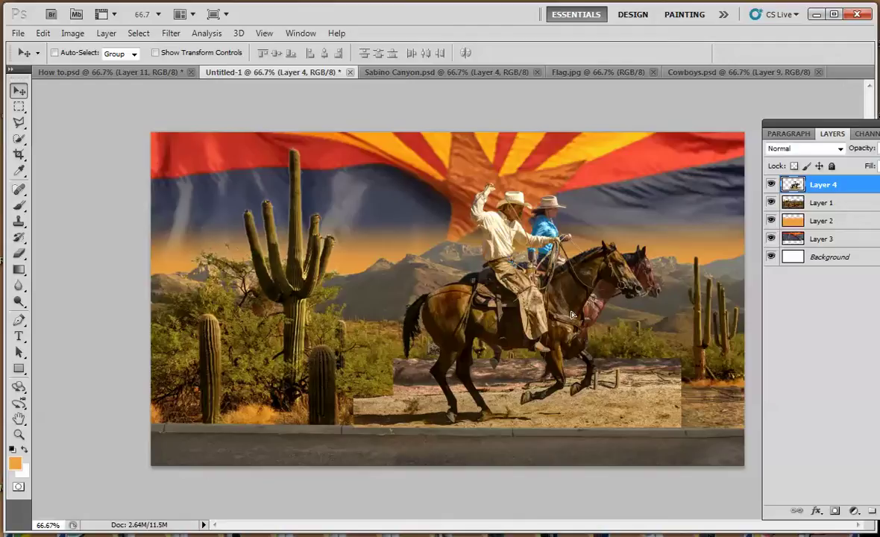
drag(572, 315, 569, 313)
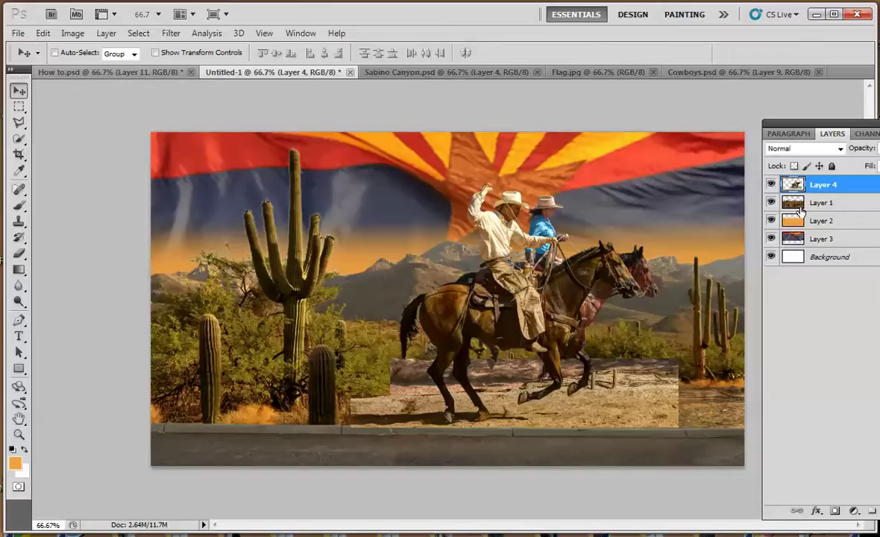
Step: Open the Group of Bikes.psd file
click(46, 35)
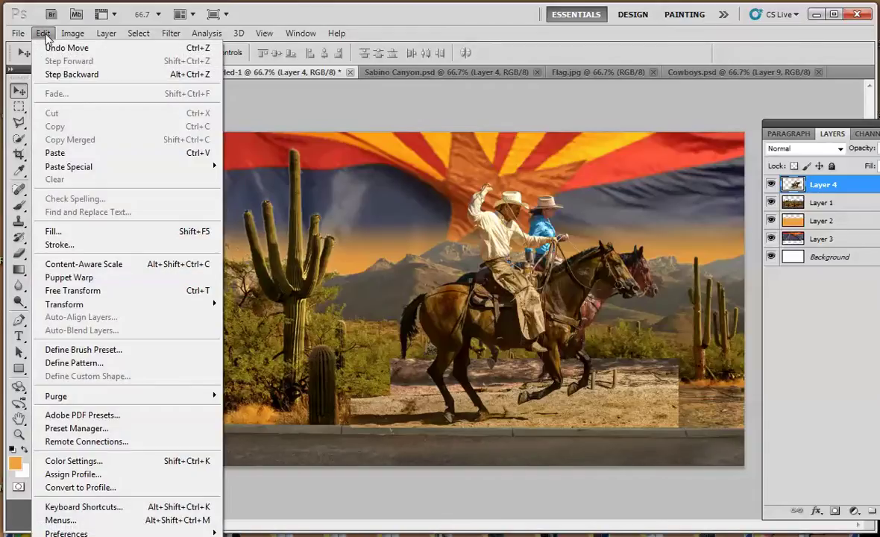
mouse_move(18, 34)
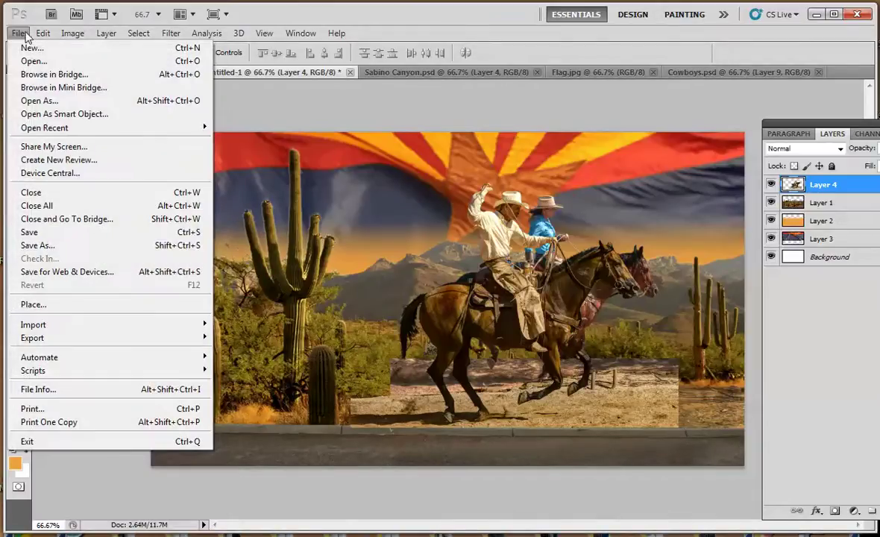
click(37, 64)
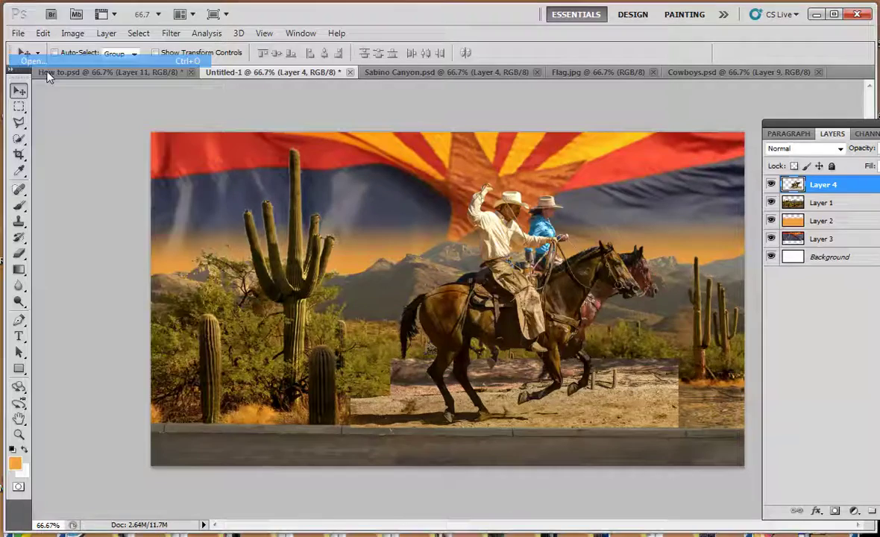
click(126, 88)
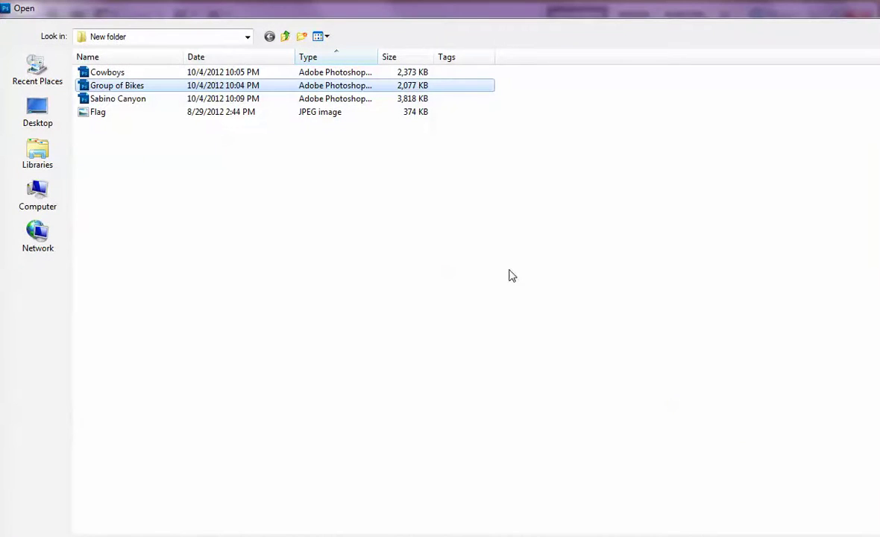
key(Return)
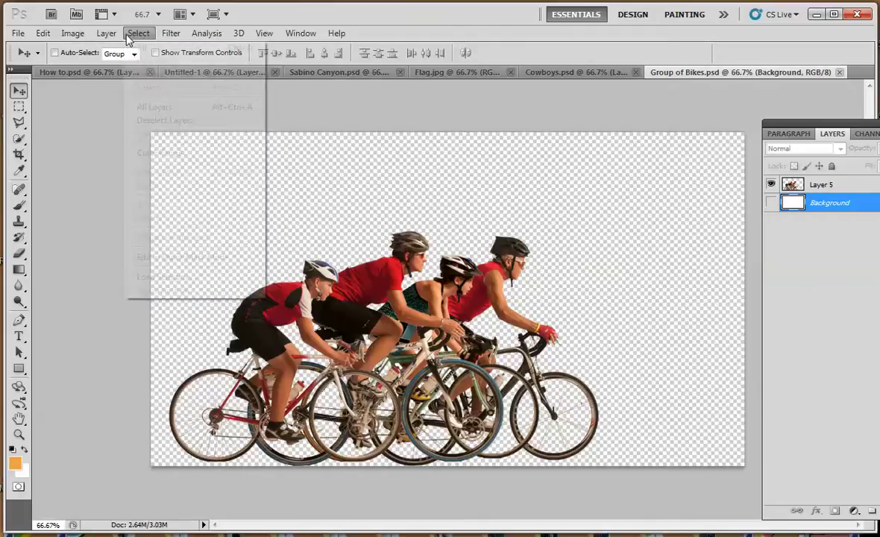
Step: Select all of the cyclists on Layer 5 and copy them
click(141, 50)
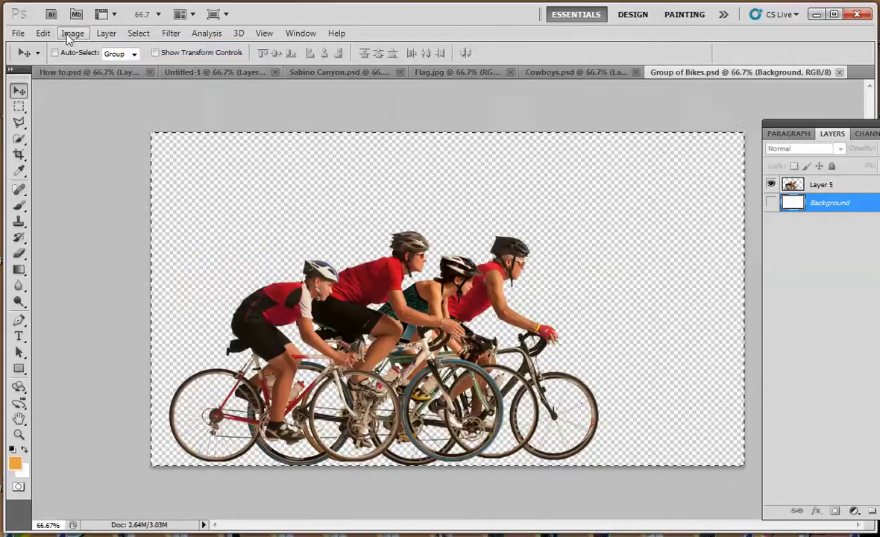
click(43, 33)
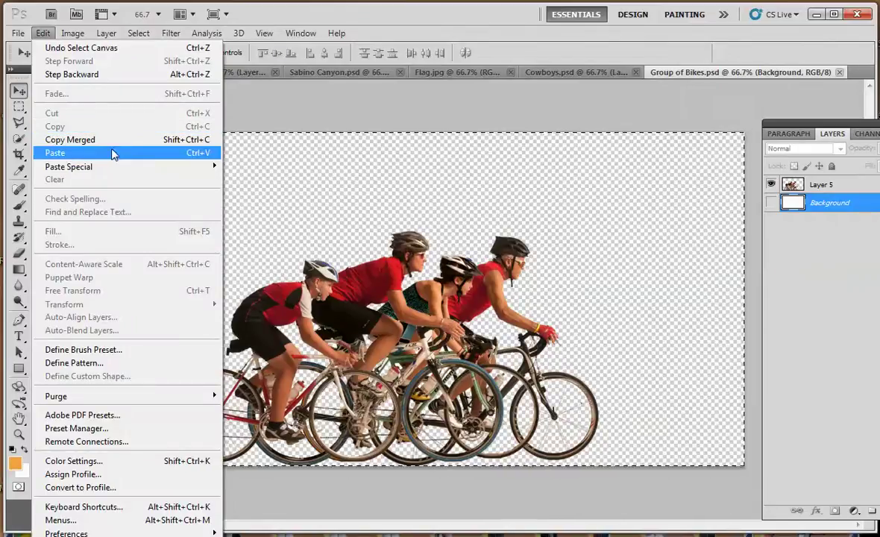
click(824, 186)
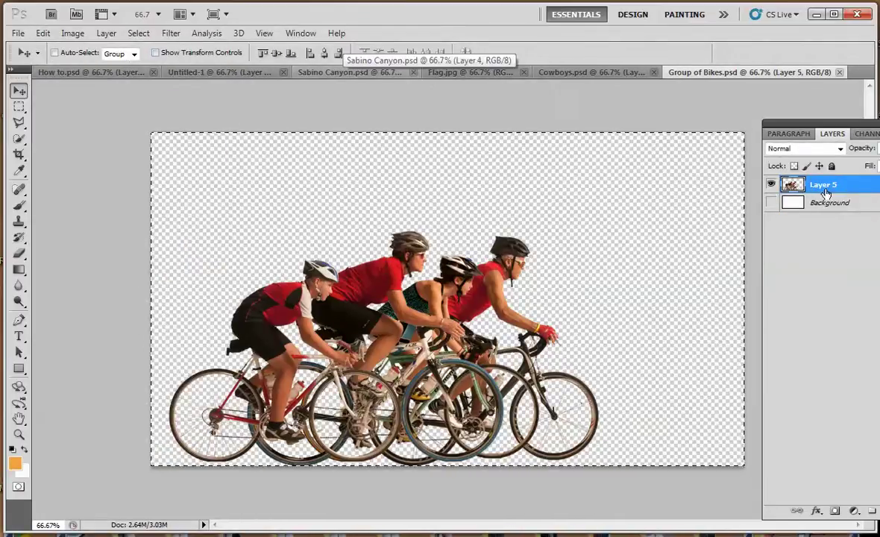
click(43, 33)
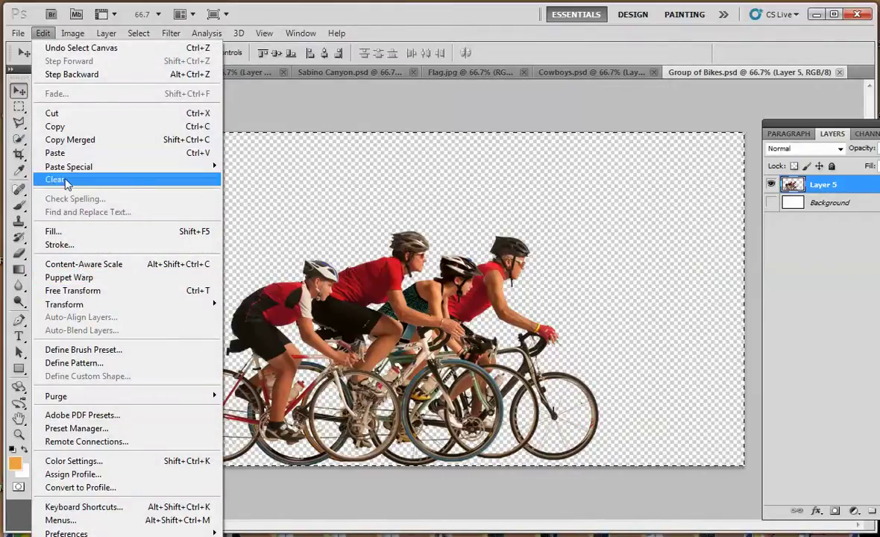
mouse_move(138, 33)
mouse_move(42, 33)
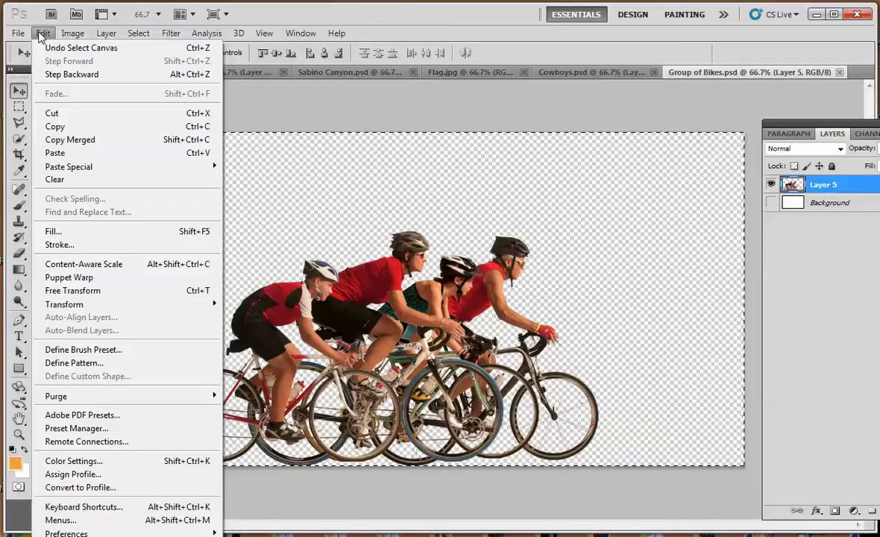
click(60, 129)
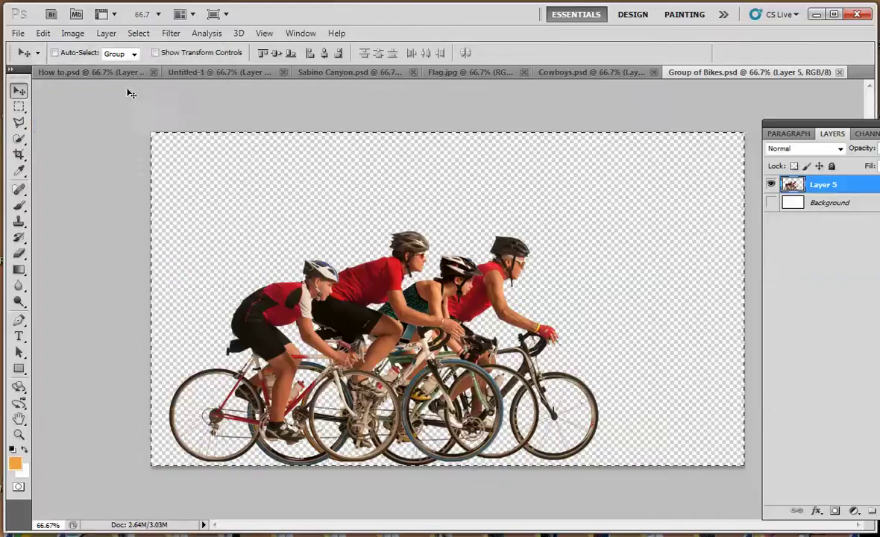
Step: Paste the cyclists into Untitled-1 as Layer 5 and move them down onto the road
click(222, 72)
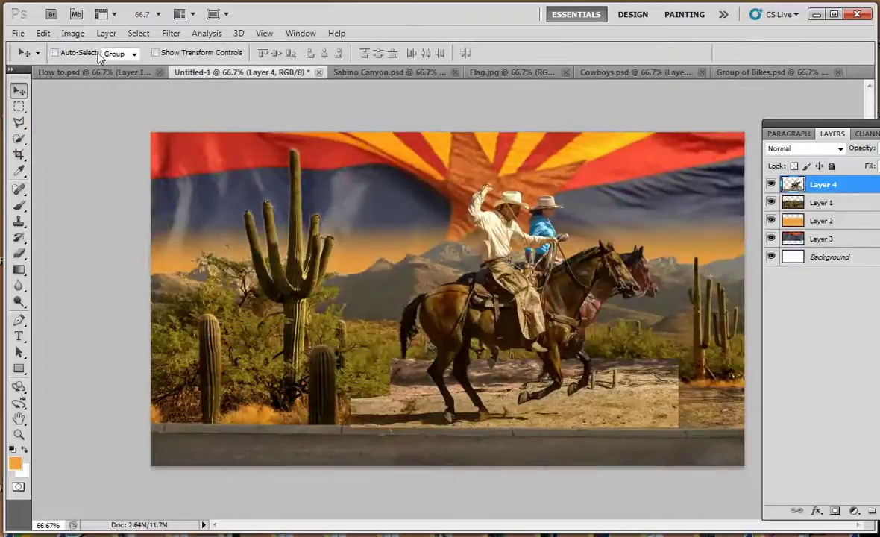
click(44, 32)
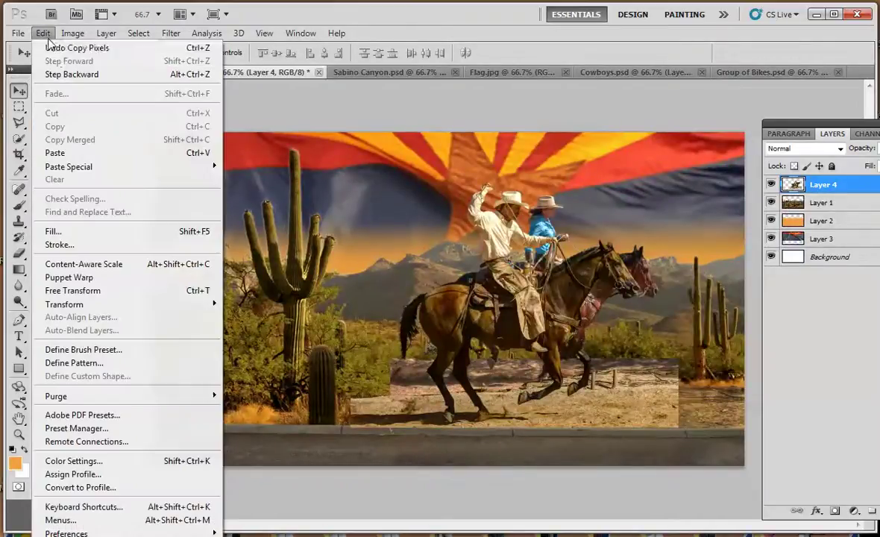
click(65, 154)
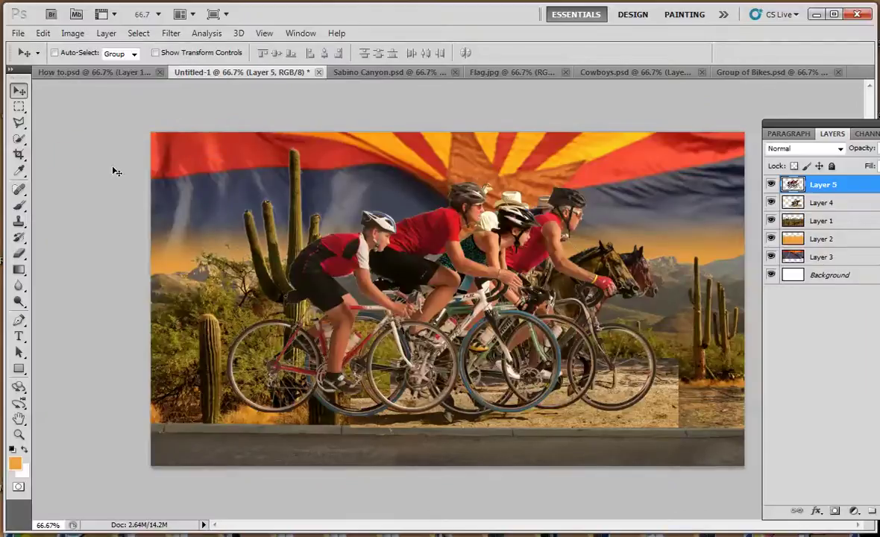
drag(486, 340, 431, 388)
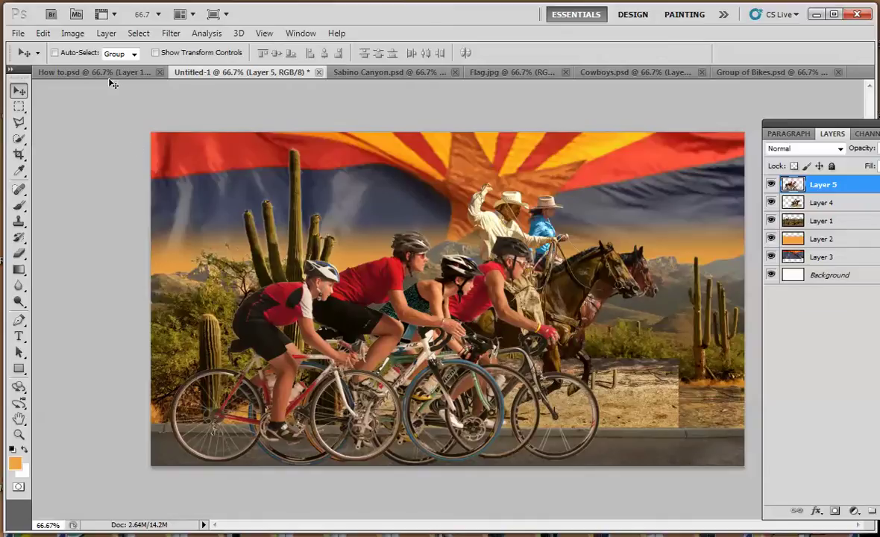
Step: Free Transform the cyclists to 80.02% and shift them up and left along the road
click(43, 34)
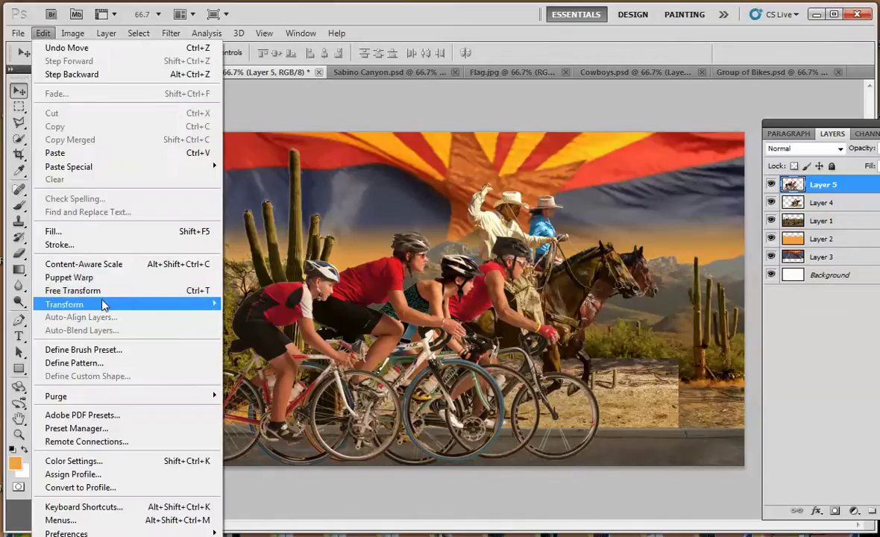
click(102, 257)
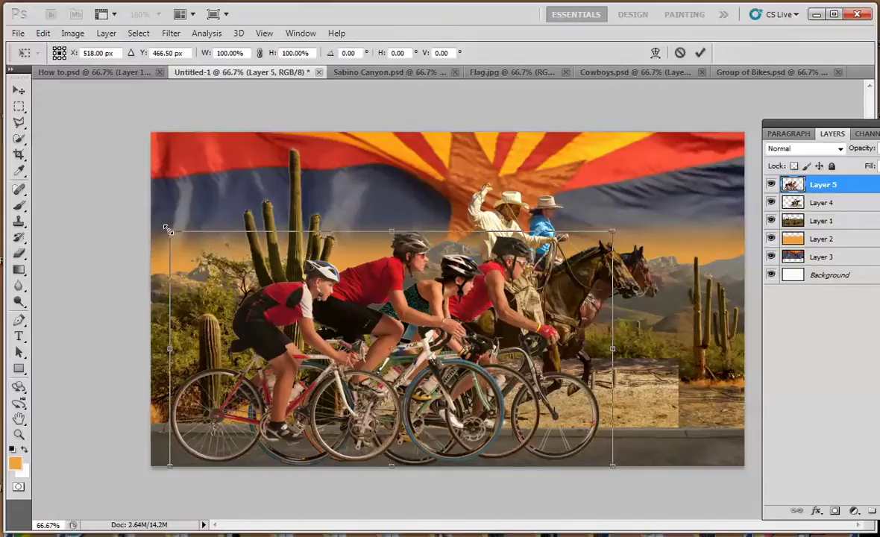
drag(168, 230, 258, 278)
drag(472, 401, 448, 383)
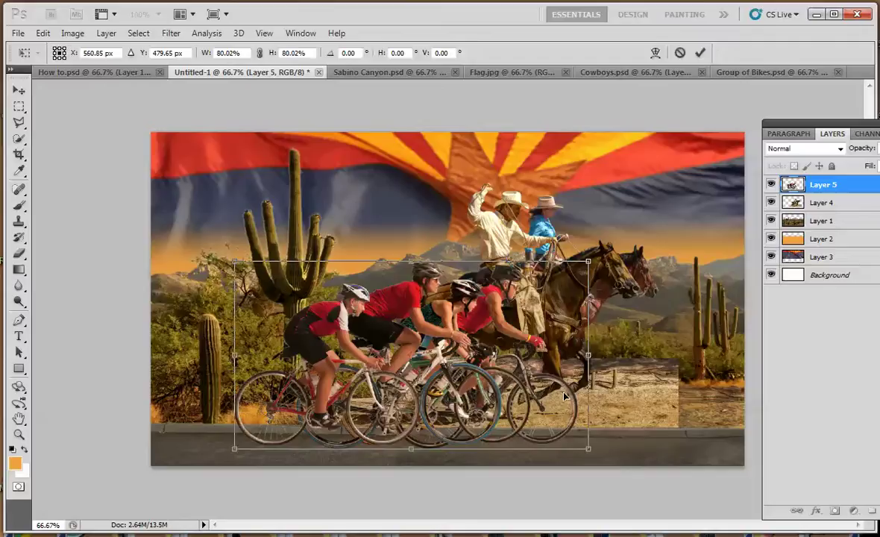
key(Return)
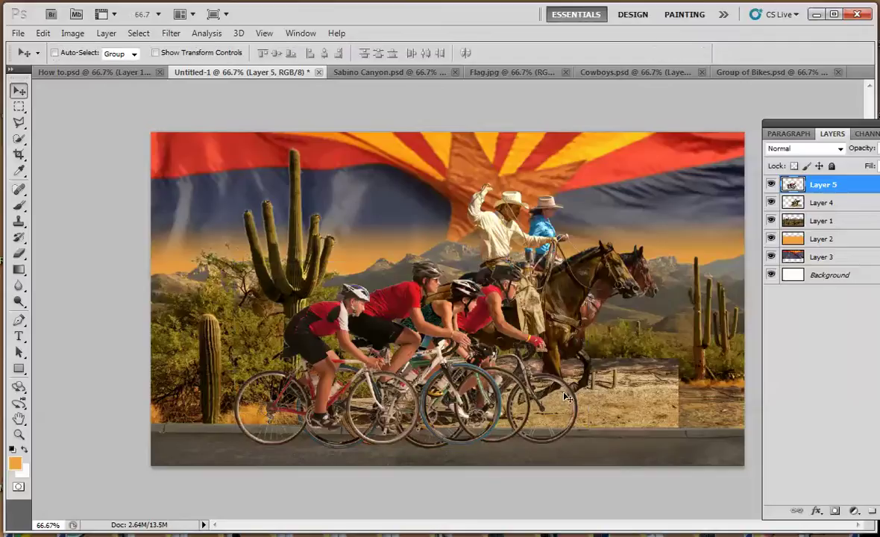
Step: On Layer 4, erase the dirt patch beside the horses with a larger Eraser at 50% opacity, 42% flow
click(848, 203)
click(19, 255)
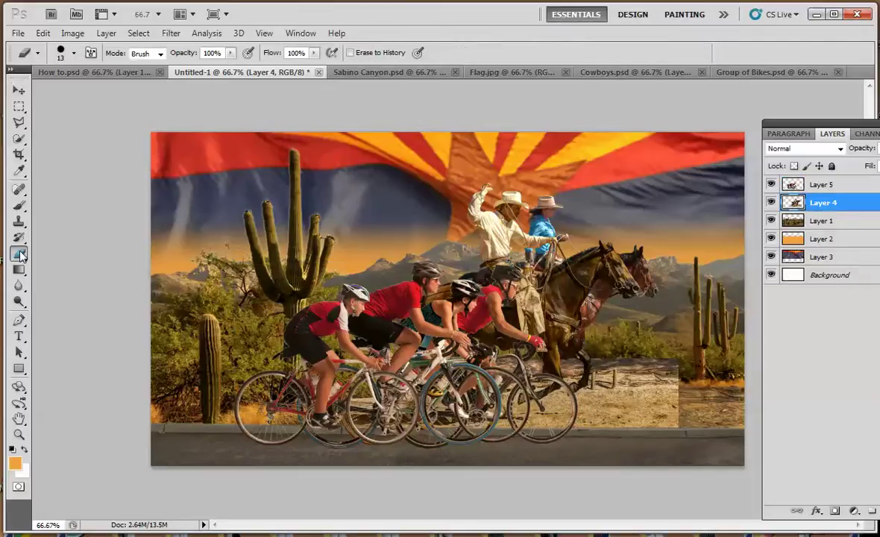
key(bracketright)
key(bracketright)
key(bracketright)
key(bracketright)
key(bracketright)
mouse_move(667, 426)
mouse_down()
mouse_move(687, 400)
mouse_move(669, 399)
mouse_move(662, 380)
mouse_move(658, 389)
mouse_move(629, 361)
mouse_move(615, 364)
mouse_move(619, 416)
mouse_up()
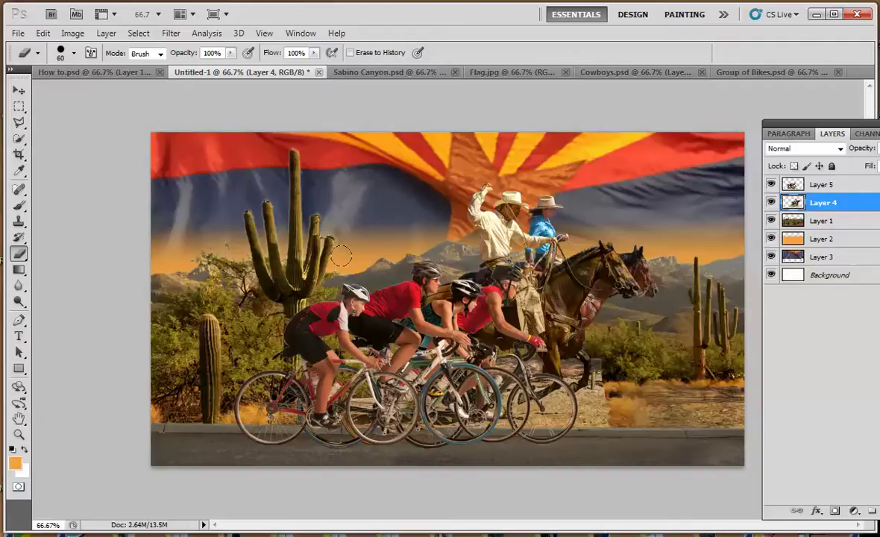
click(231, 54)
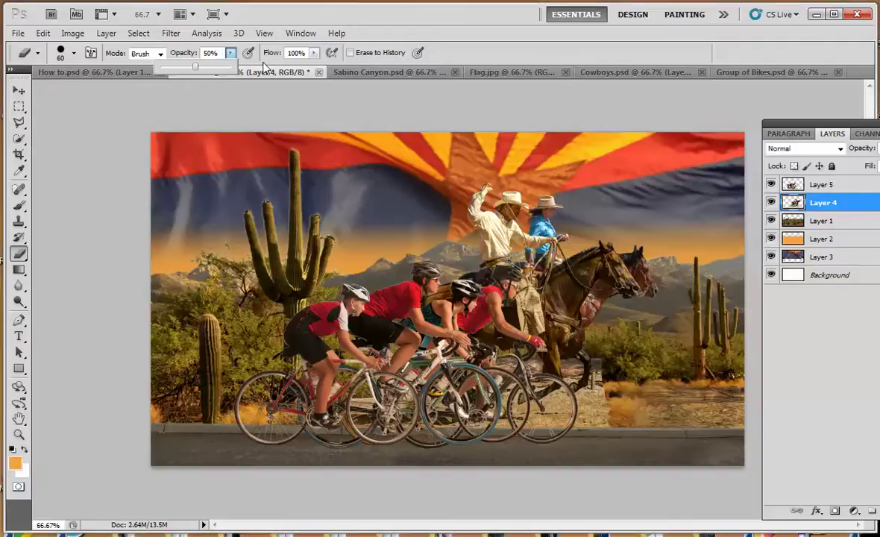
click(314, 54)
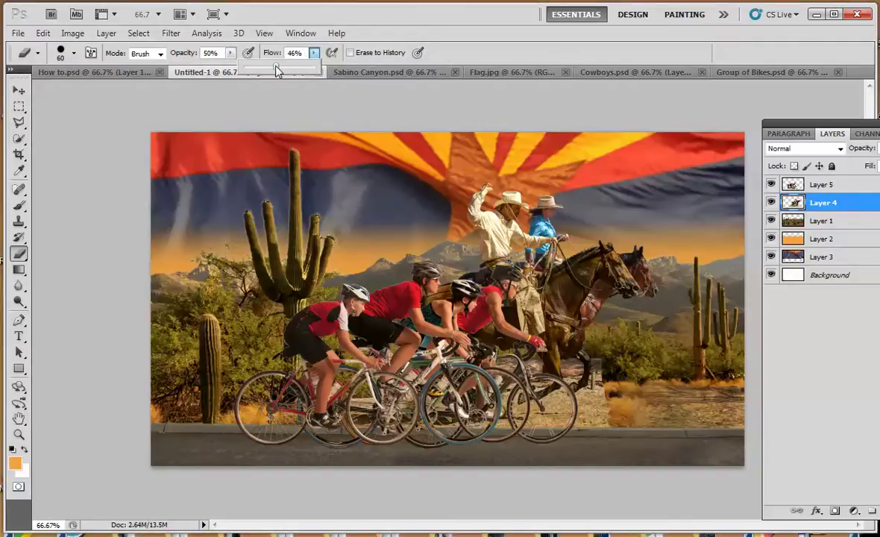
click(587, 326)
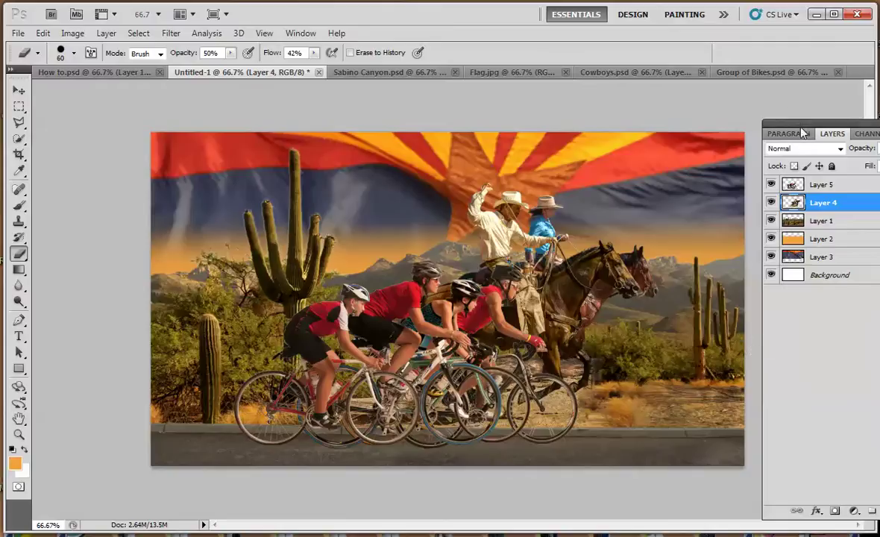
Step: Hide and reshow Layer 5, move the Layers panel fully on screen, and select Layer 5
drag(782, 124, 775, 106)
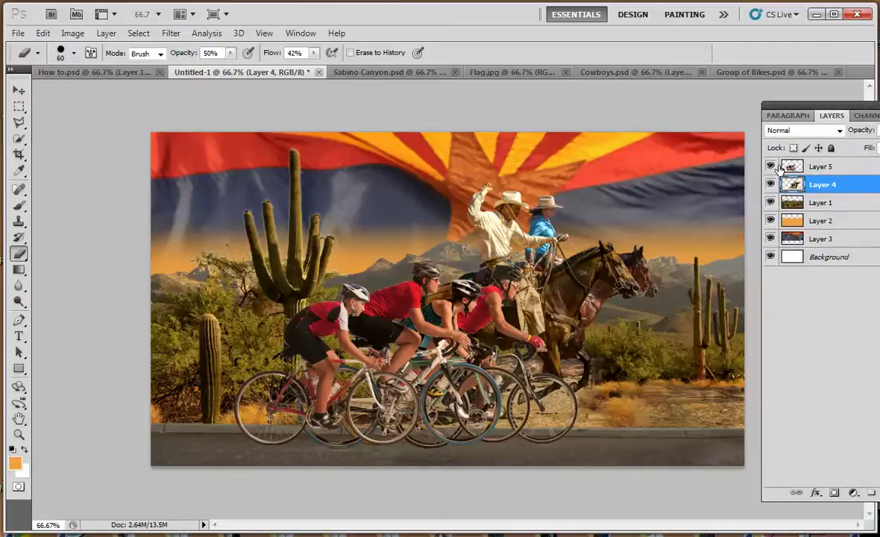
click(770, 166)
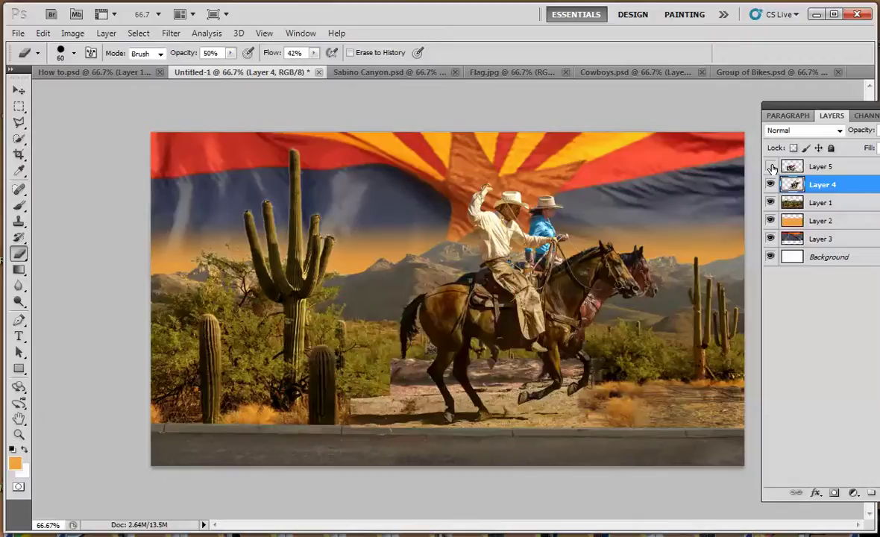
click(771, 167)
drag(789, 115, 705, 108)
click(800, 162)
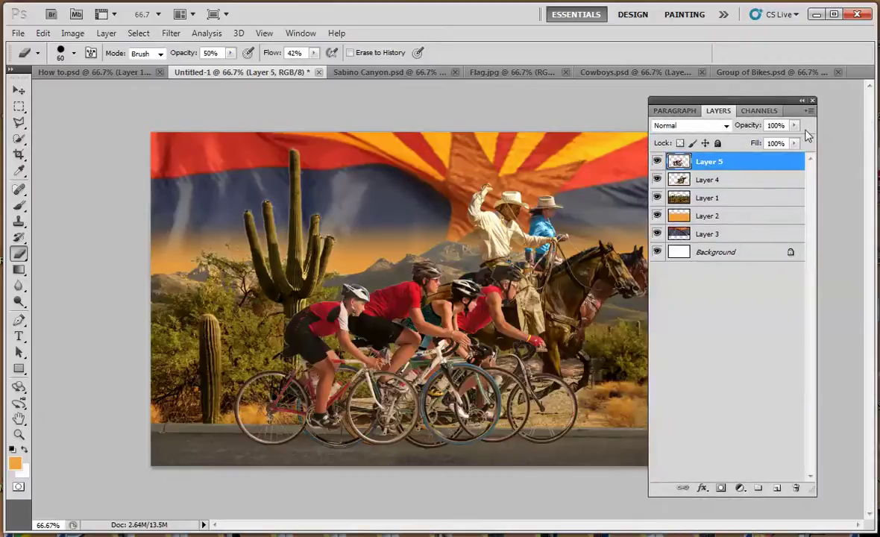
Step: Duplicate Layer 5 as Layer 5 copy, then reselect the original Layer 5 below it
click(808, 111)
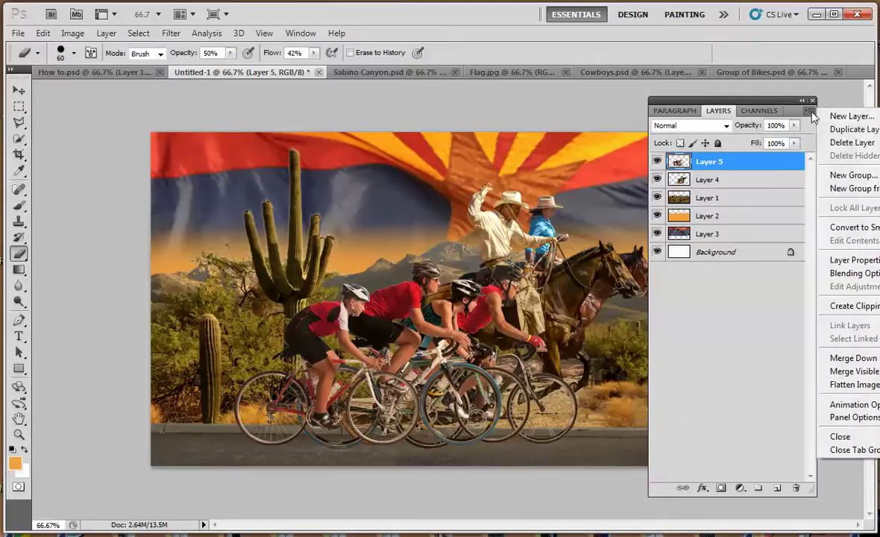
click(846, 129)
click(778, 229)
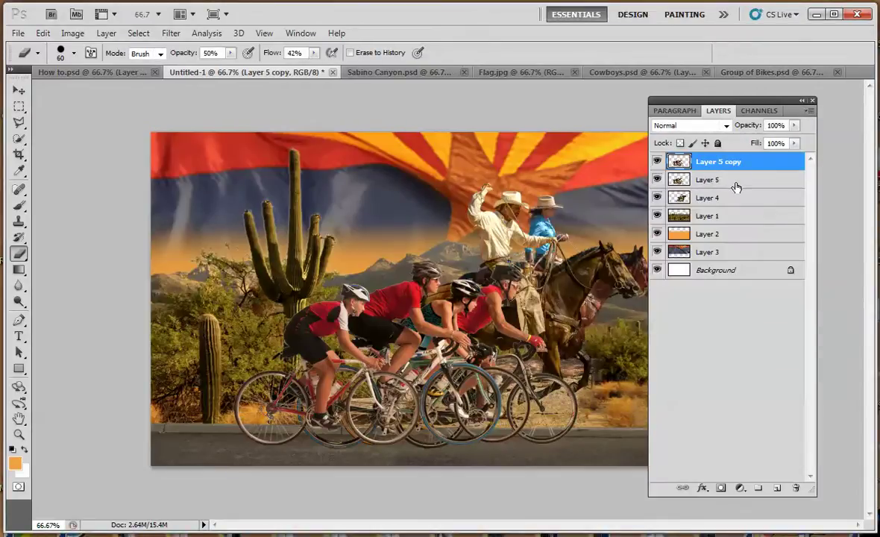
click(736, 186)
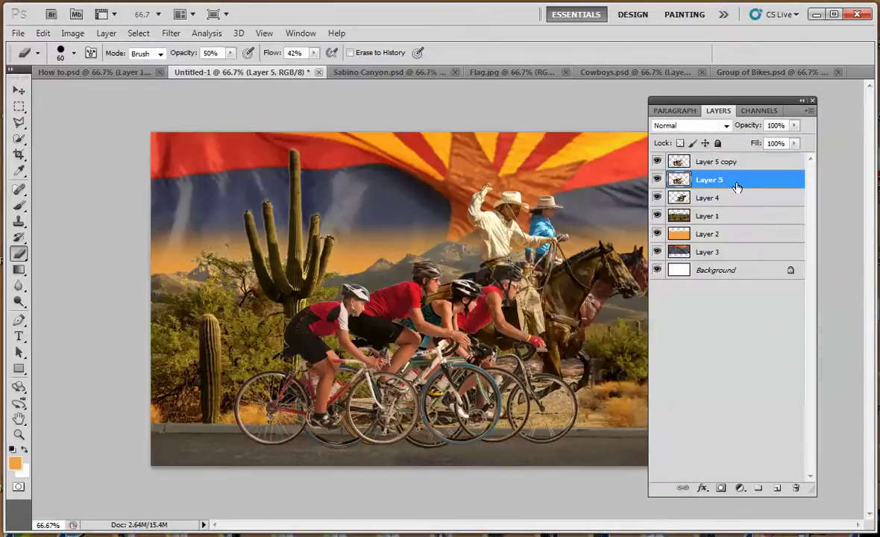
Step: Apply a Motion Blur at angle 0 with 55-pixel distance to Layer 5
click(170, 34)
mouse_move(201, 159)
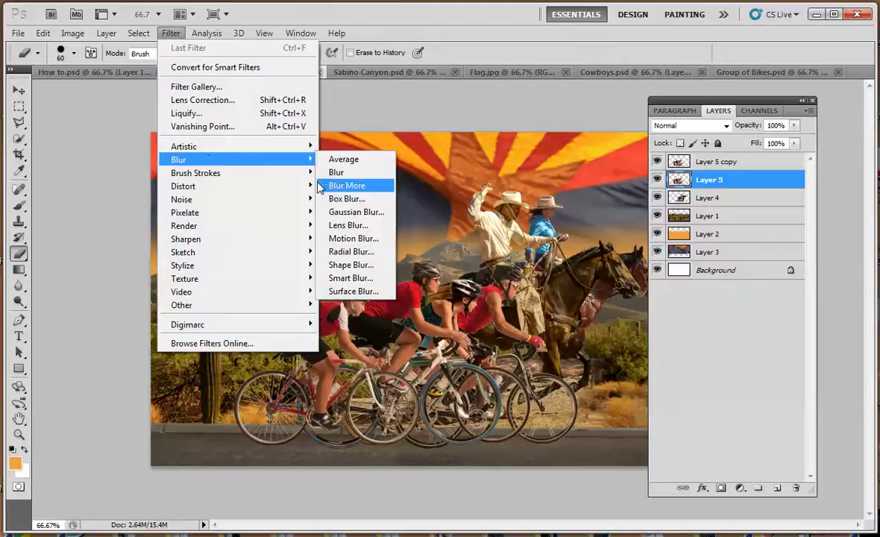
click(354, 238)
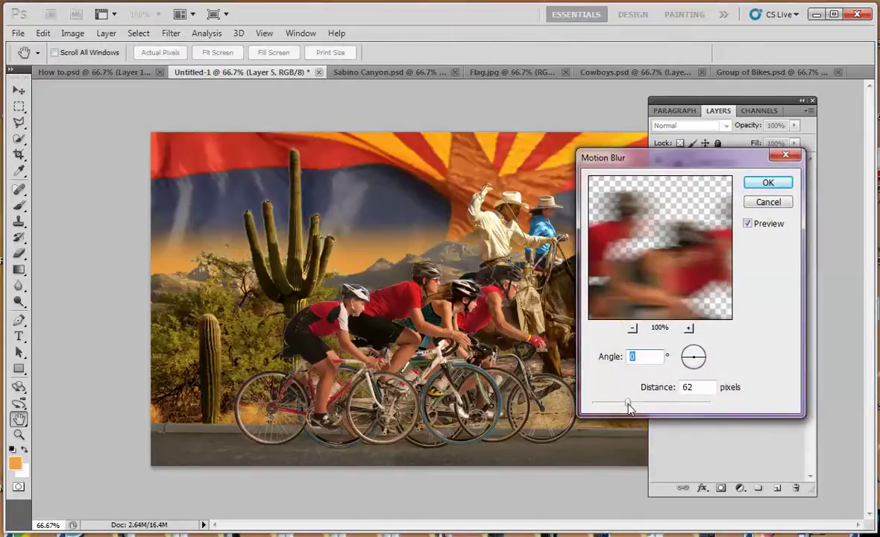
drag(628, 406, 626, 407)
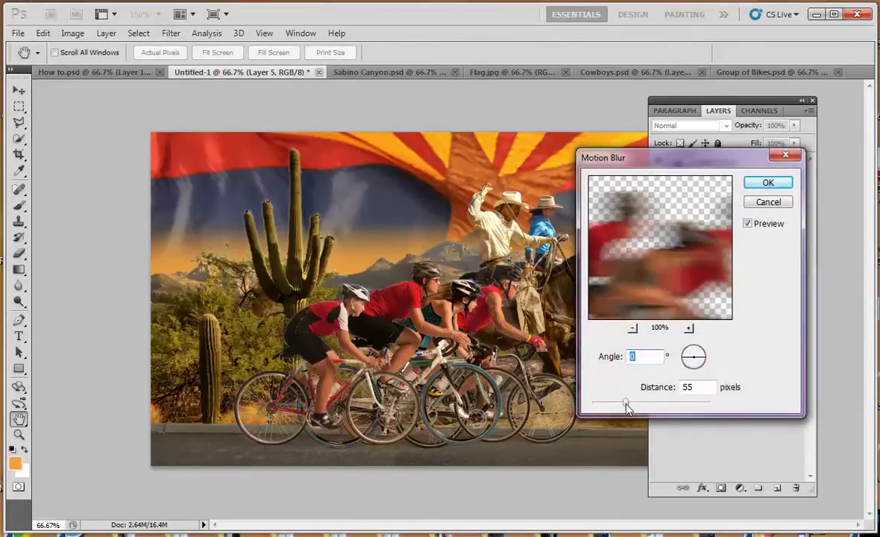
click(767, 182)
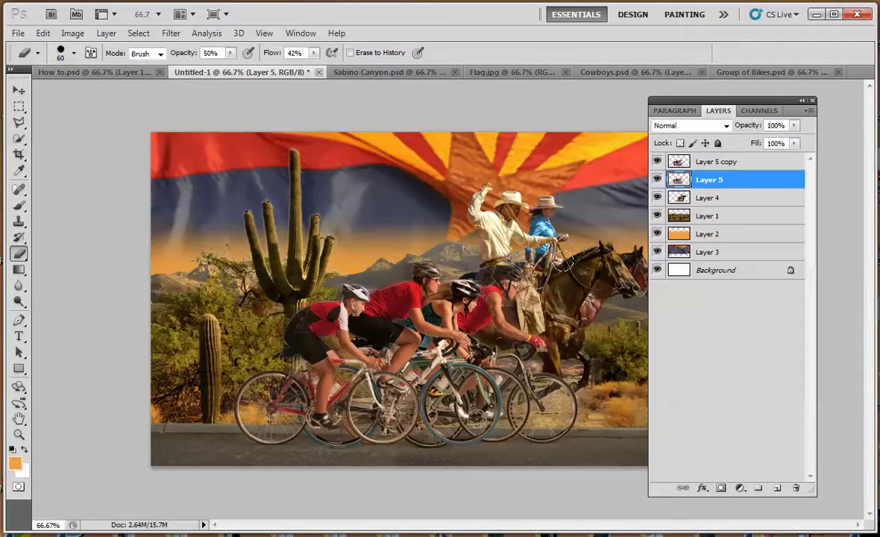
Step: Zoom to 200% on the cyclists and shift the blurred Layer 5 left behind the riders
click(18, 435)
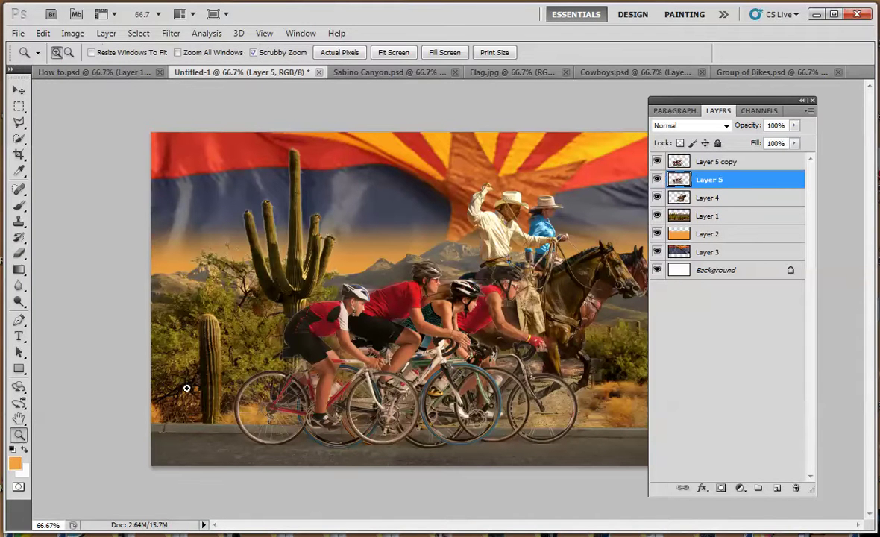
click(418, 302)
click(420, 300)
drag(450, 319, 389, 369)
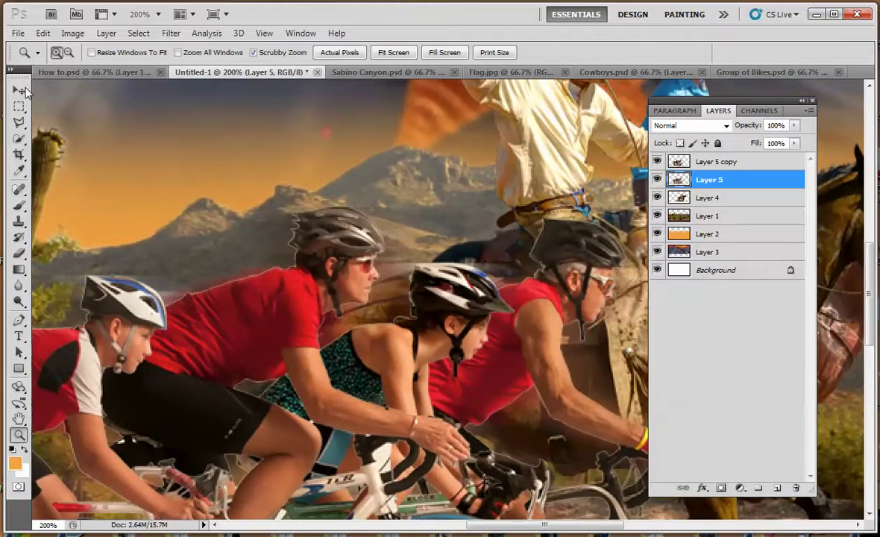
click(19, 90)
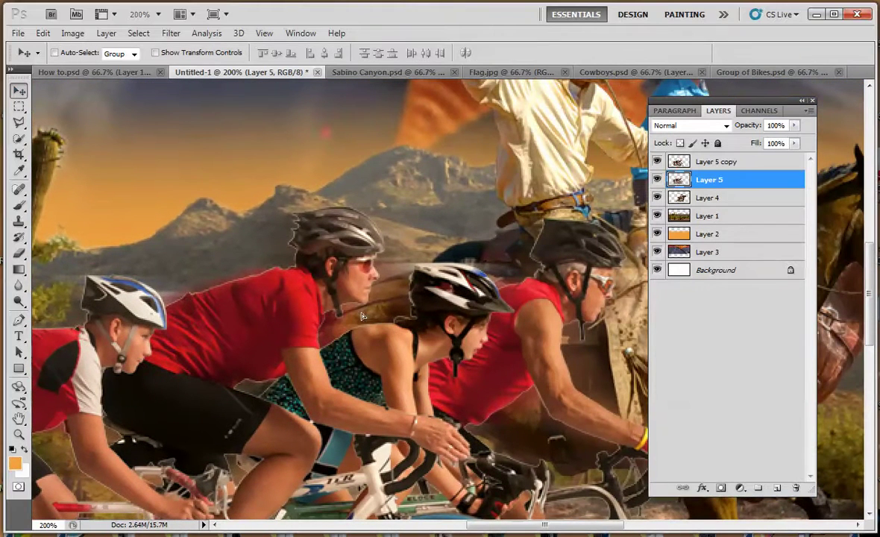
mouse_move(362, 316)
mouse_down()
mouse_move(280, 281)
mouse_move(244, 244)
mouse_move(205, 270)
mouse_move(267, 246)
mouse_move(314, 322)
mouse_move(358, 320)
mouse_move(320, 279)
mouse_move(337, 310)
mouse_up()
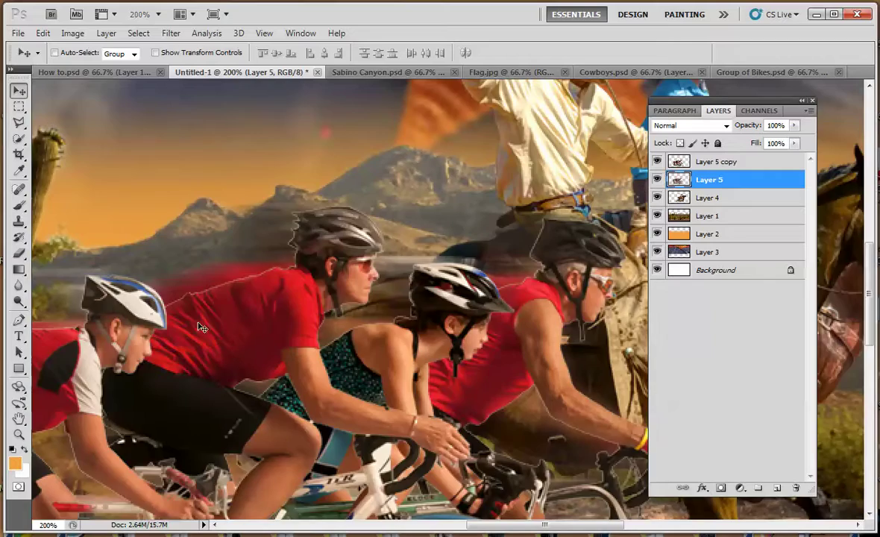
Step: Pan across the other cyclists, zoom back out to the whole composite, and move the Layers panel aside
drag(201, 328, 259, 301)
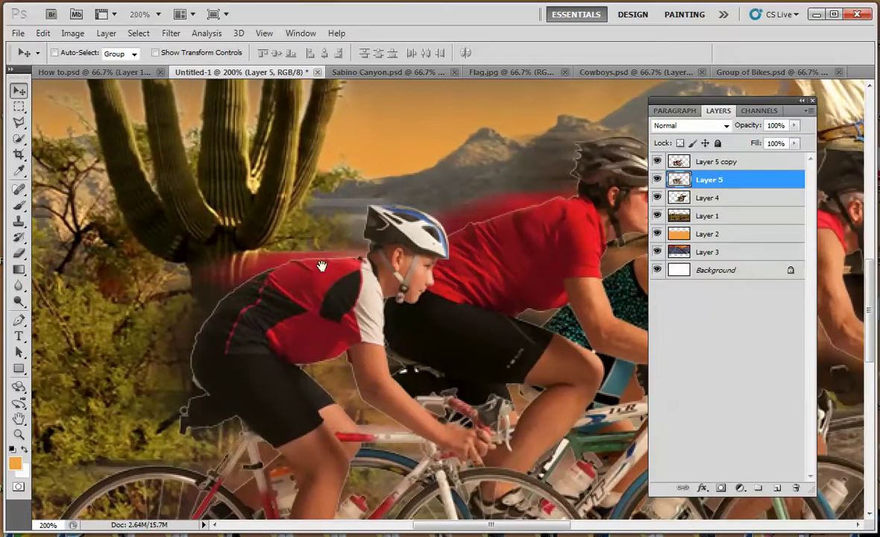
drag(504, 231, 336, 287)
drag(483, 288, 429, 276)
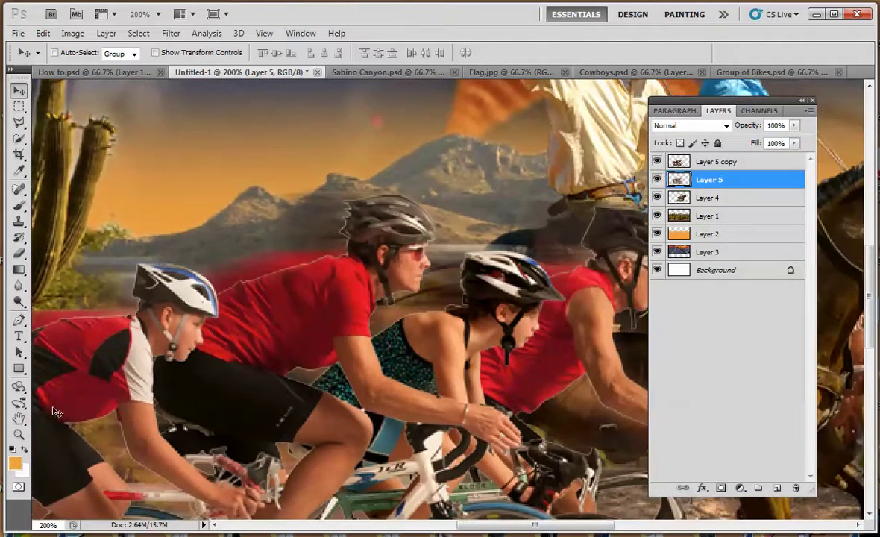
click(19, 436)
alt+click(510, 282)
alt+click(510, 281)
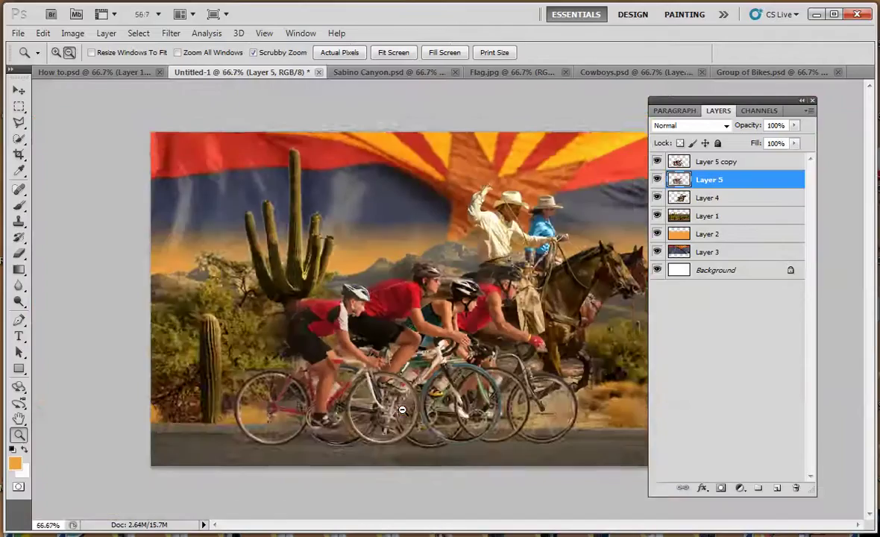
alt+click(510, 281)
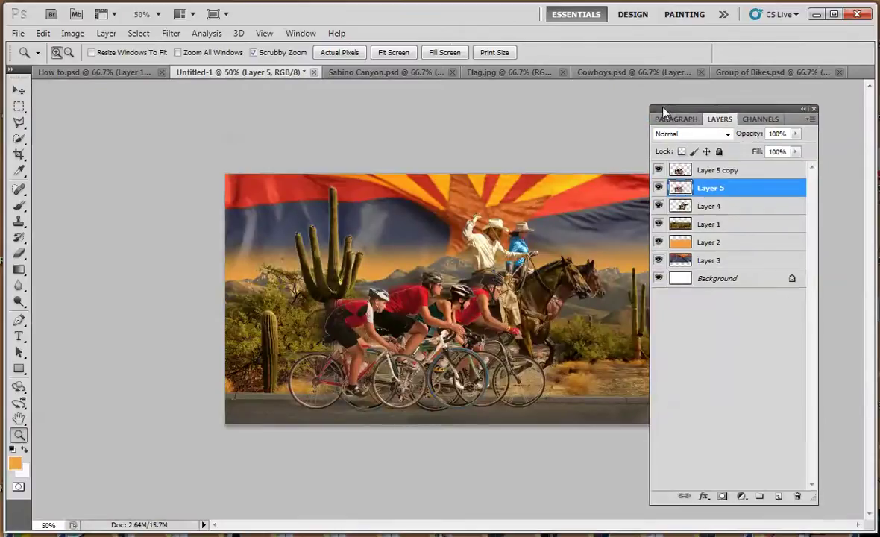
drag(652, 100, 671, 133)
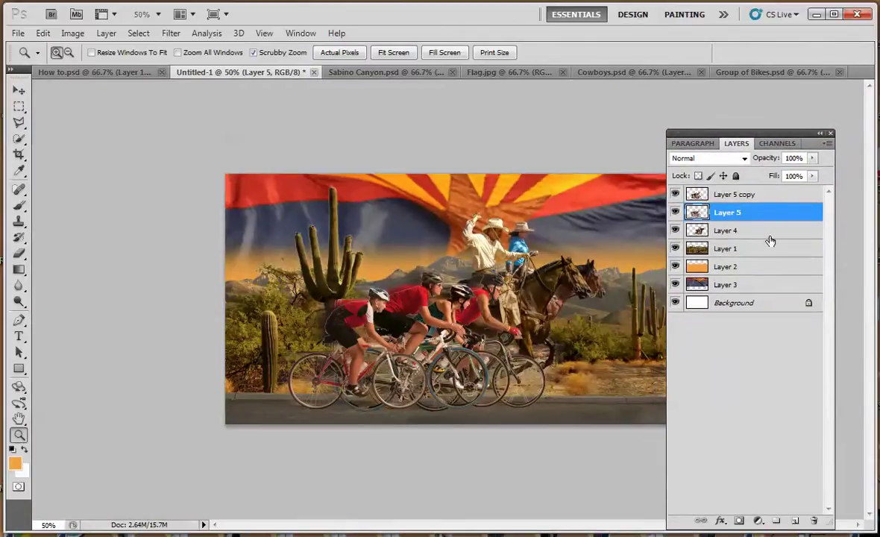
Step: Create a new empty Layer 6 directly above the blurred Layer 5
click(828, 144)
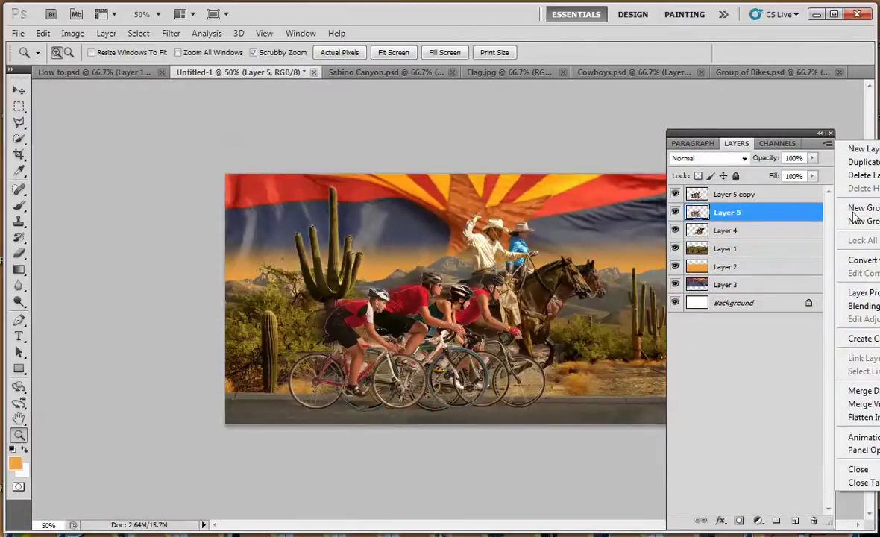
click(864, 149)
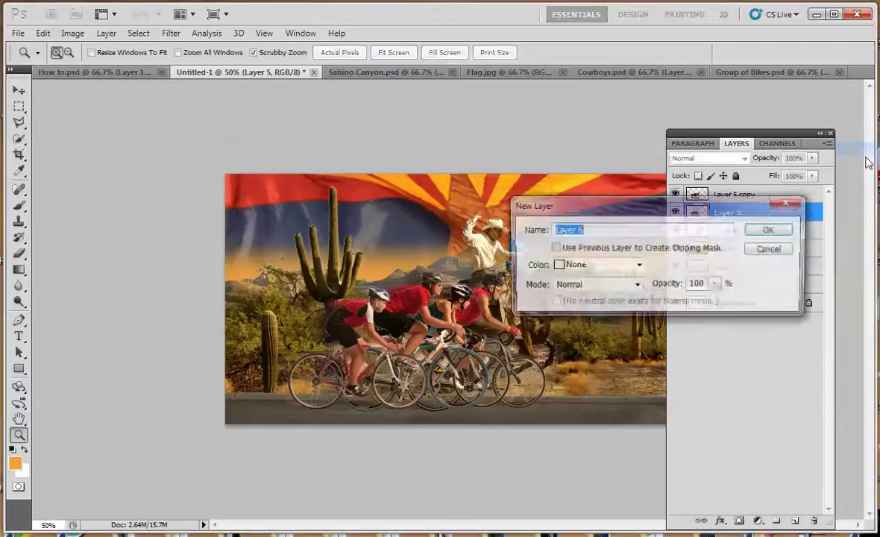
click(775, 227)
click(20, 206)
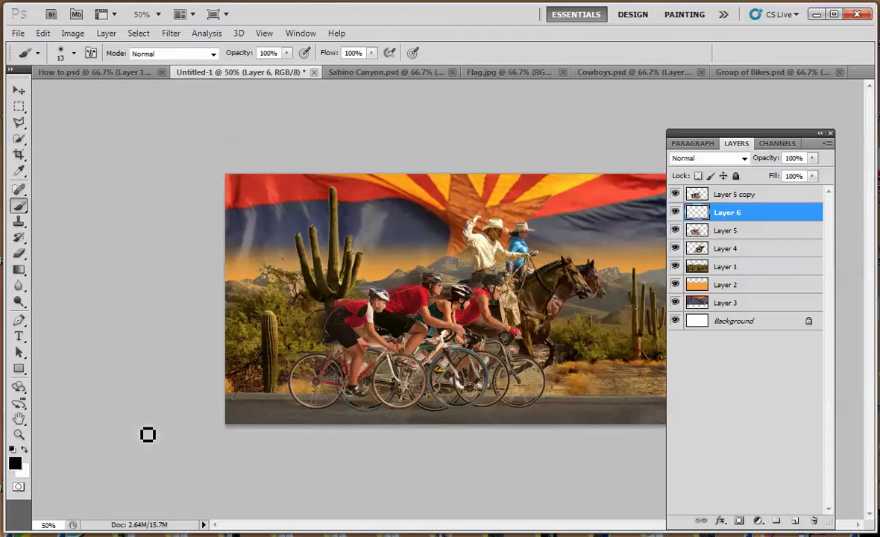
Step: Zoom in on the bike wheels and set the brush to 47% opacity and 43% flow
click(19, 436)
drag(306, 414, 418, 283)
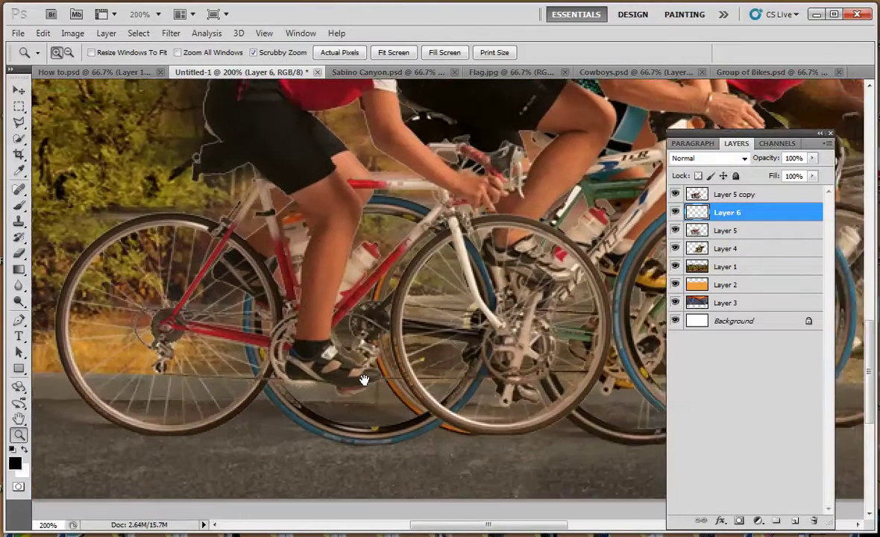
click(20, 207)
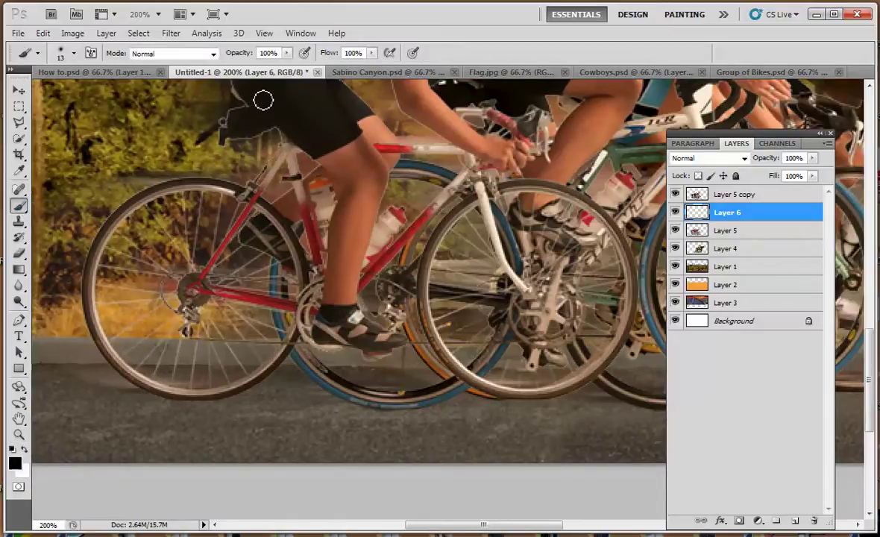
drag(287, 53, 255, 69)
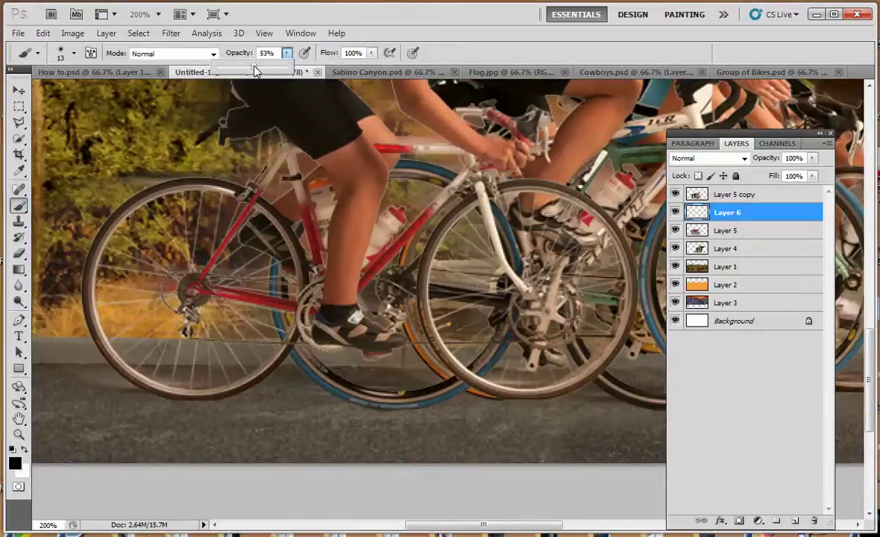
click(370, 53)
drag(352, 69, 321, 68)
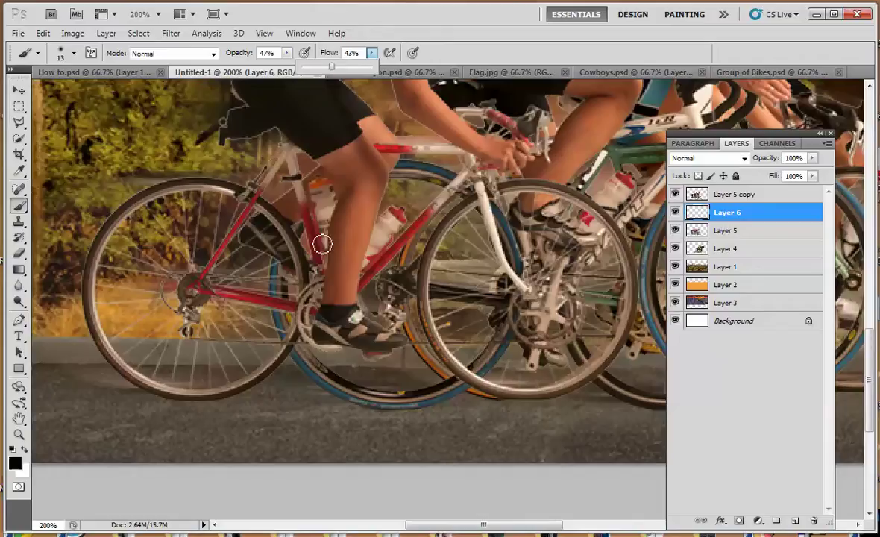
Step: Paint soft black shadows on the road under the cyclists' tyres
mouse_move(162, 399)
mouse_down()
mouse_move(200, 397)
mouse_move(135, 398)
mouse_move(420, 418)
mouse_move(456, 404)
mouse_move(431, 420)
mouse_move(308, 393)
mouse_up()
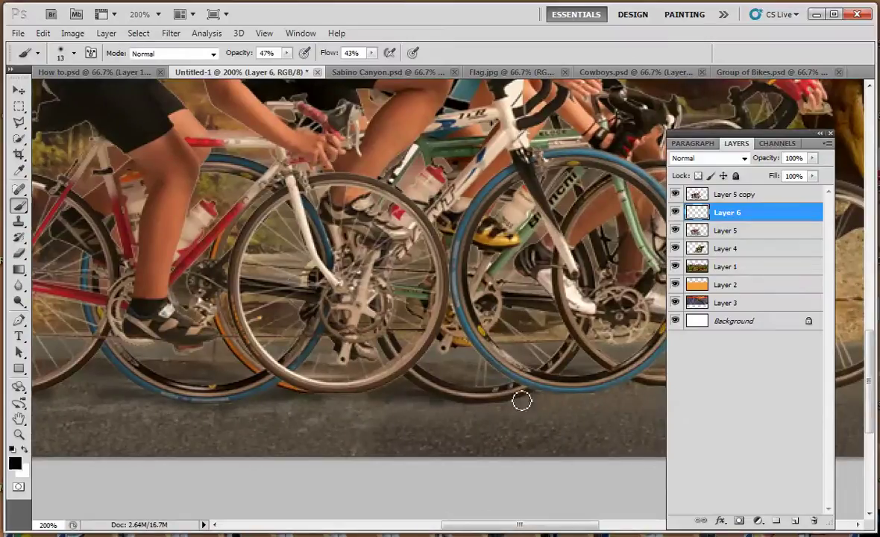
drag(614, 399, 415, 380)
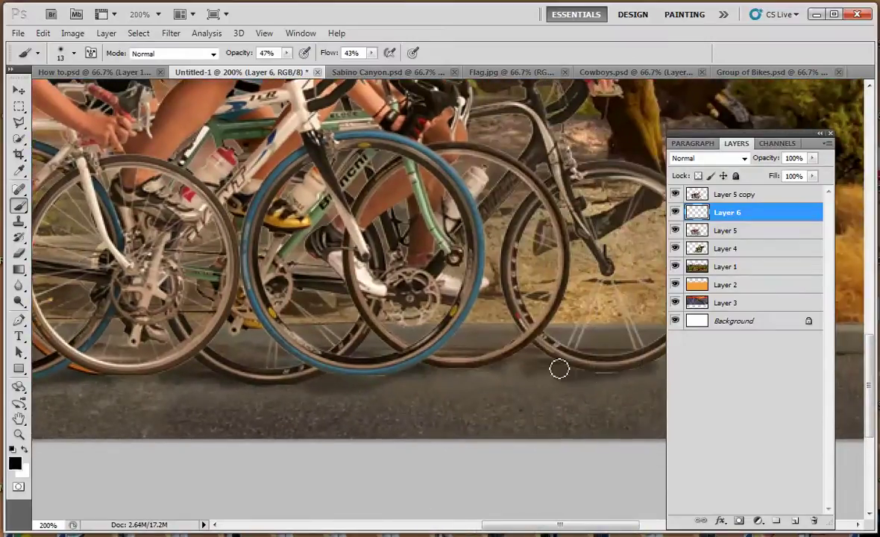
drag(322, 397, 463, 396)
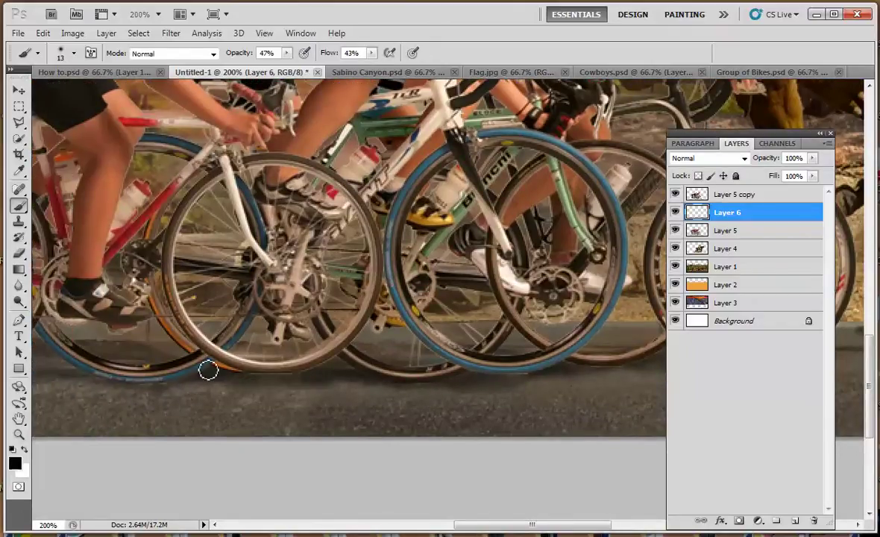
Step: Lower Layer 6's fill to 72% to fade the shadows
click(813, 177)
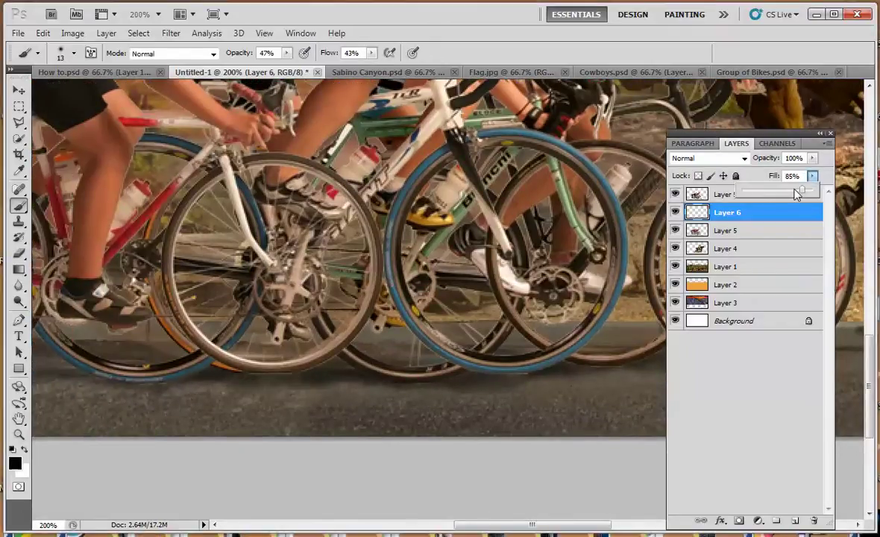
drag(765, 193, 761, 193)
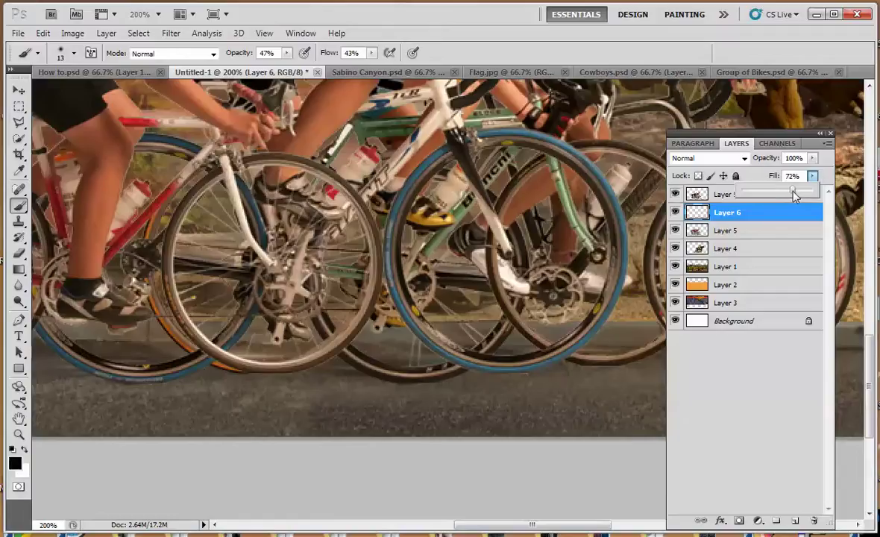
click(409, 379)
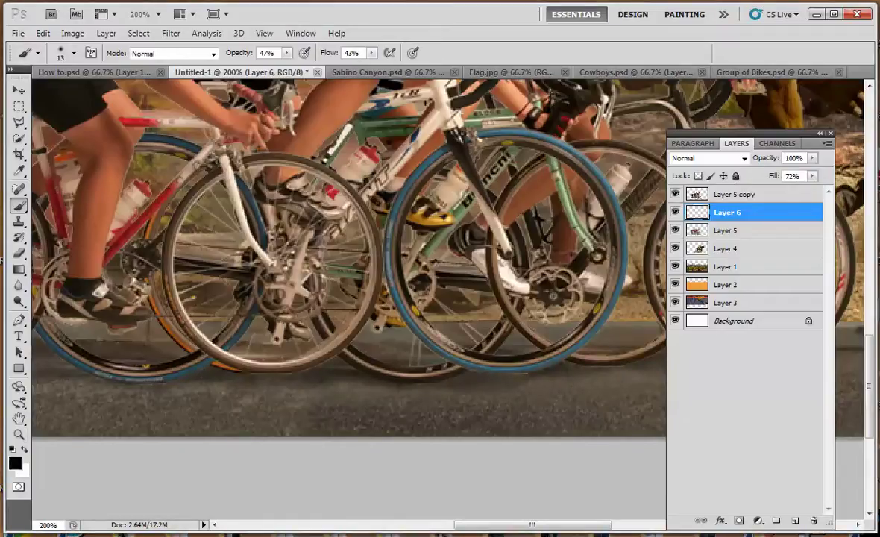
Step: Zoom out to the whole composite and move the Layers panel group to the right edge
click(19, 437)
alt+click(352, 379)
alt+click(351, 379)
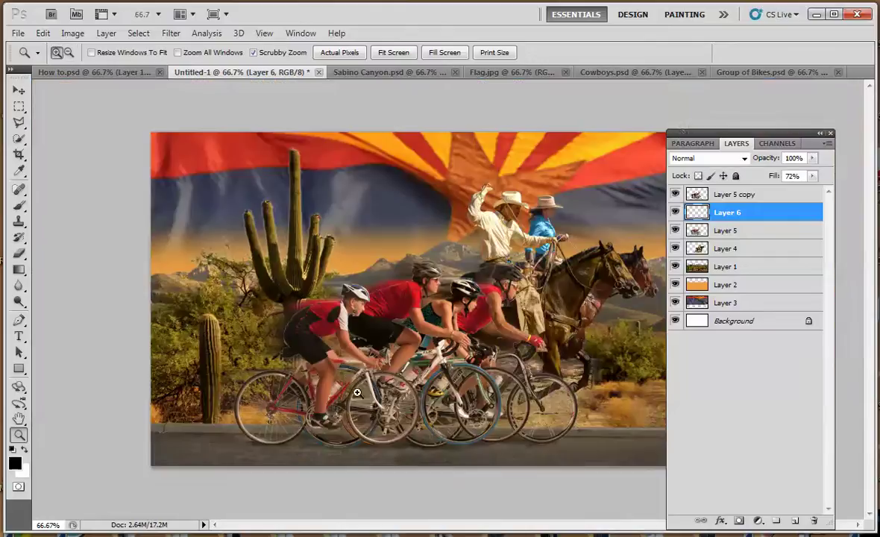
drag(680, 144, 678, 119)
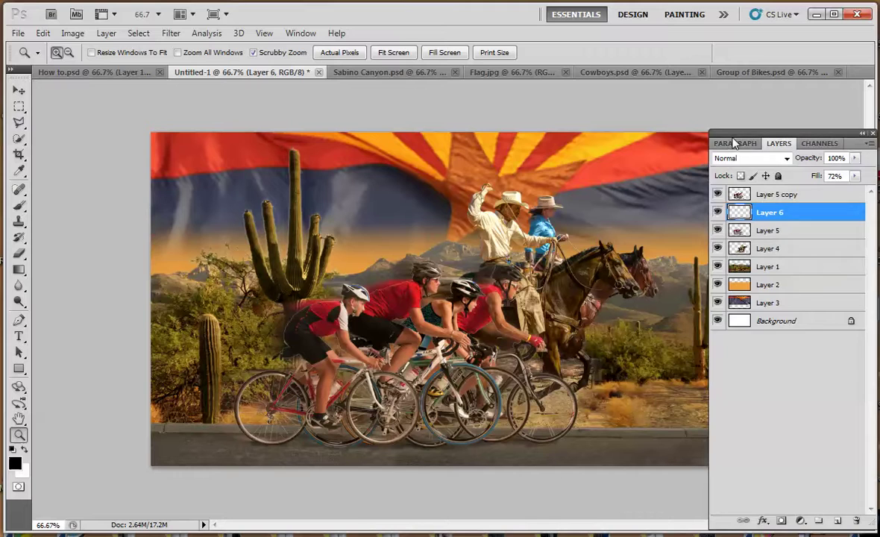
drag(716, 135, 768, 134)
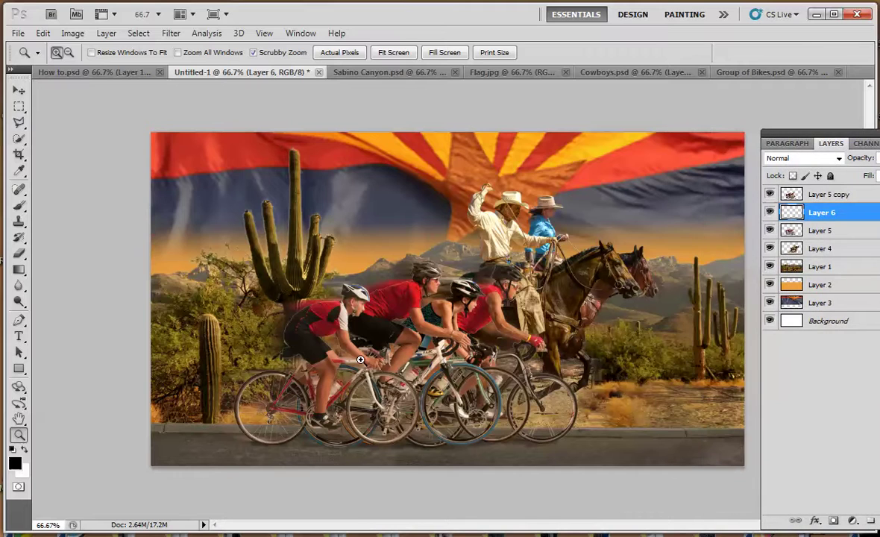
Step: Inspect the cyclists and cowboys at 100%, zooming in and out across the poster
click(399, 342)
click(410, 321)
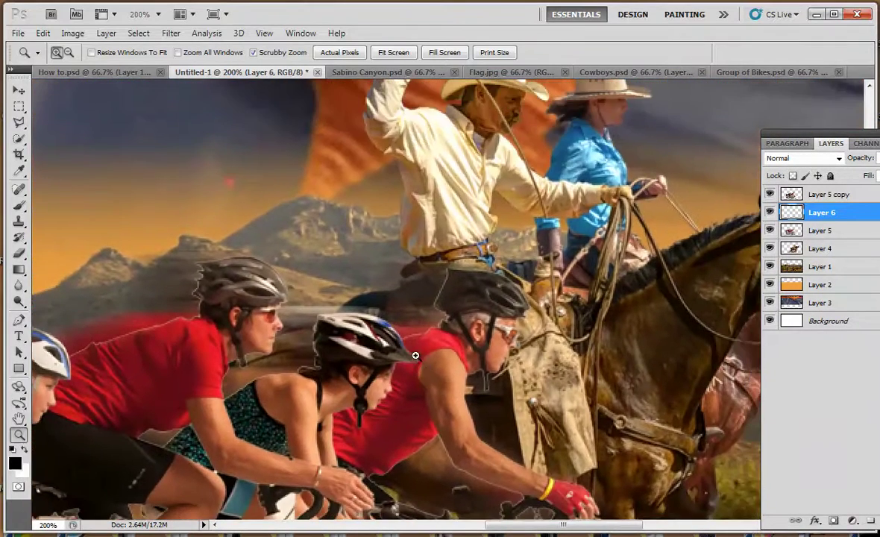
alt+click(417, 357)
alt+click(480, 370)
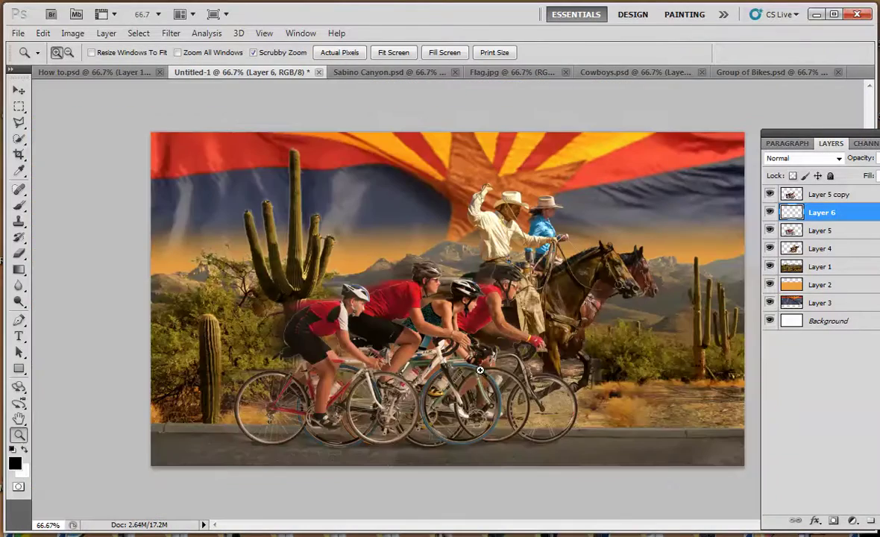
click(429, 321)
drag(485, 320, 437, 332)
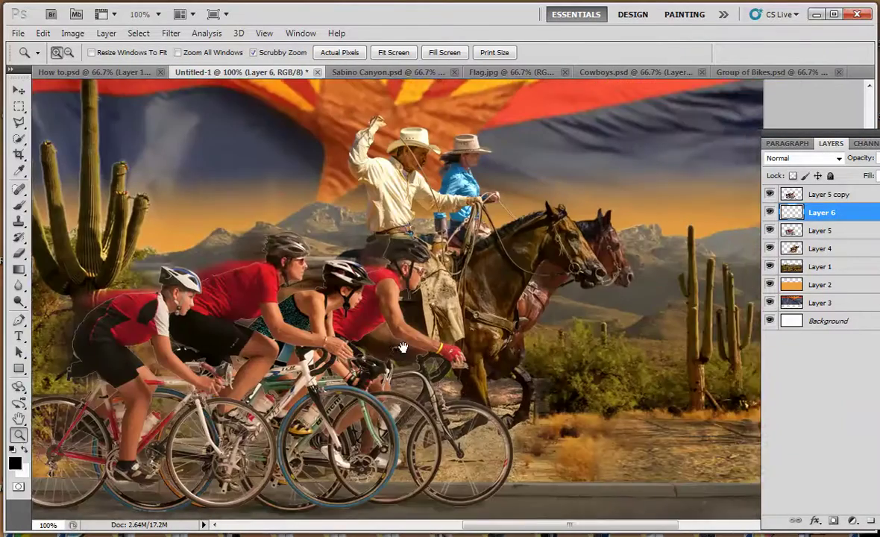
drag(447, 337, 496, 340)
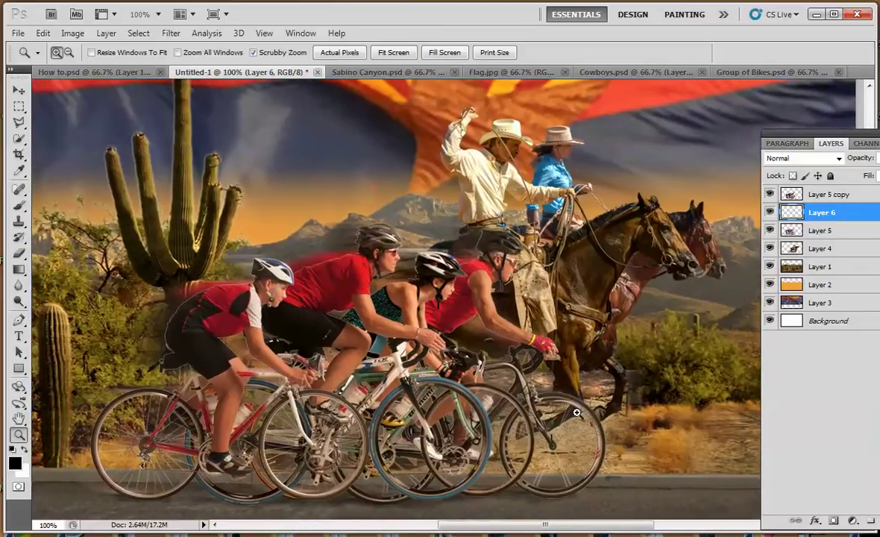